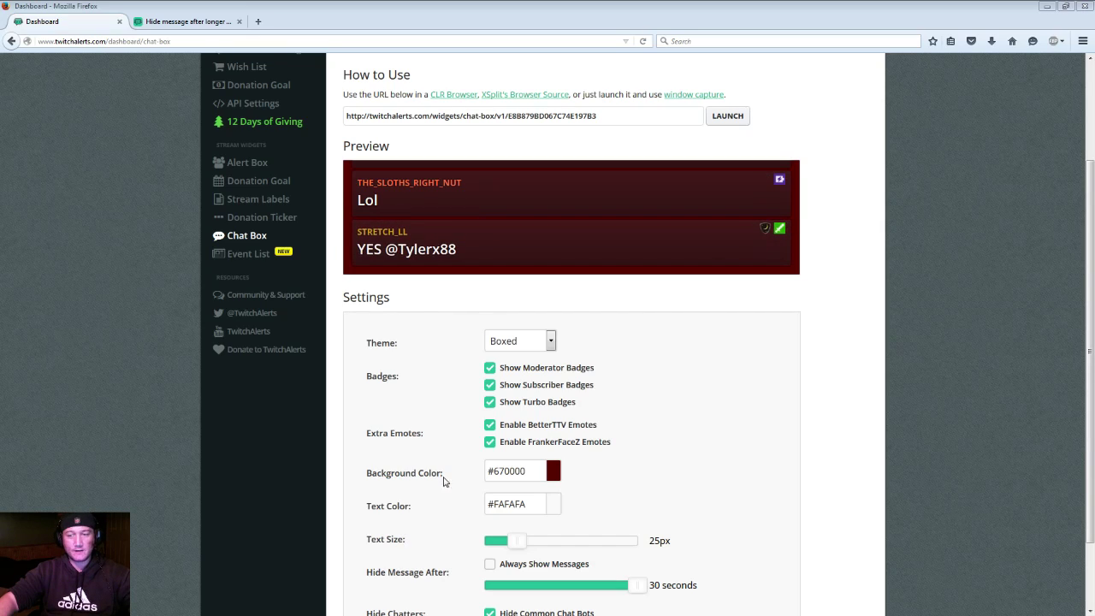
Step: Try to extend the Hide Message After duration beyond the slider's end, and turn Always Show Messages on and back off
{"action": "scroll", "coordinate": [855, 360], "scroll_direction": "down", "scroll_amount": 2}
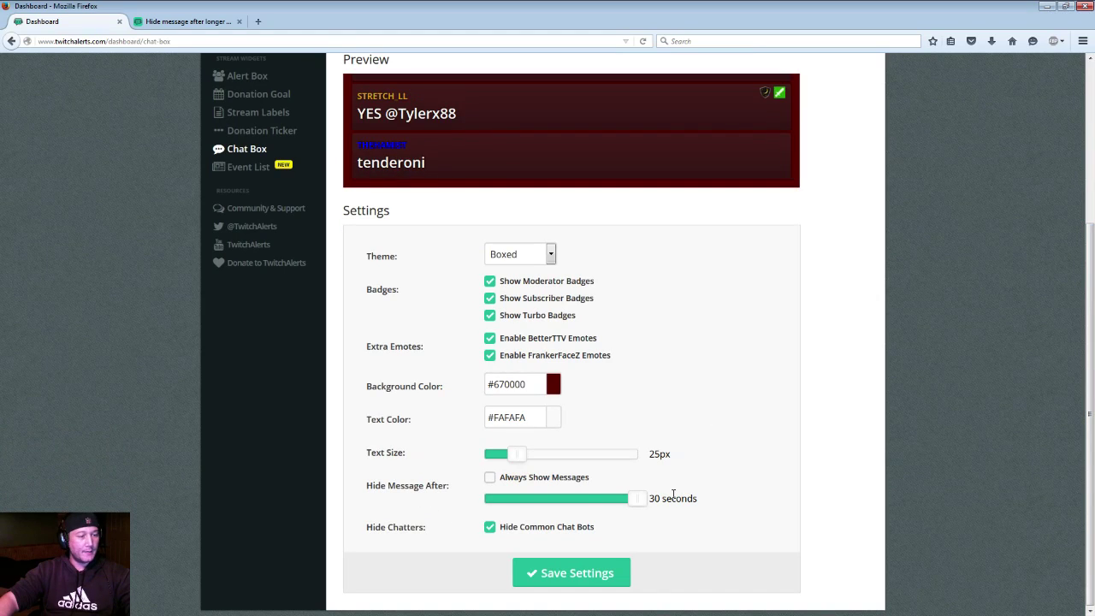
{"action": "mouse_move", "coordinate": [641, 508]}
{"action": "left_mouse_down"}
{"action": "mouse_move", "coordinate": [498, 506]}
{"action": "mouse_move", "coordinate": [660, 514]}
{"action": "left_mouse_up"}
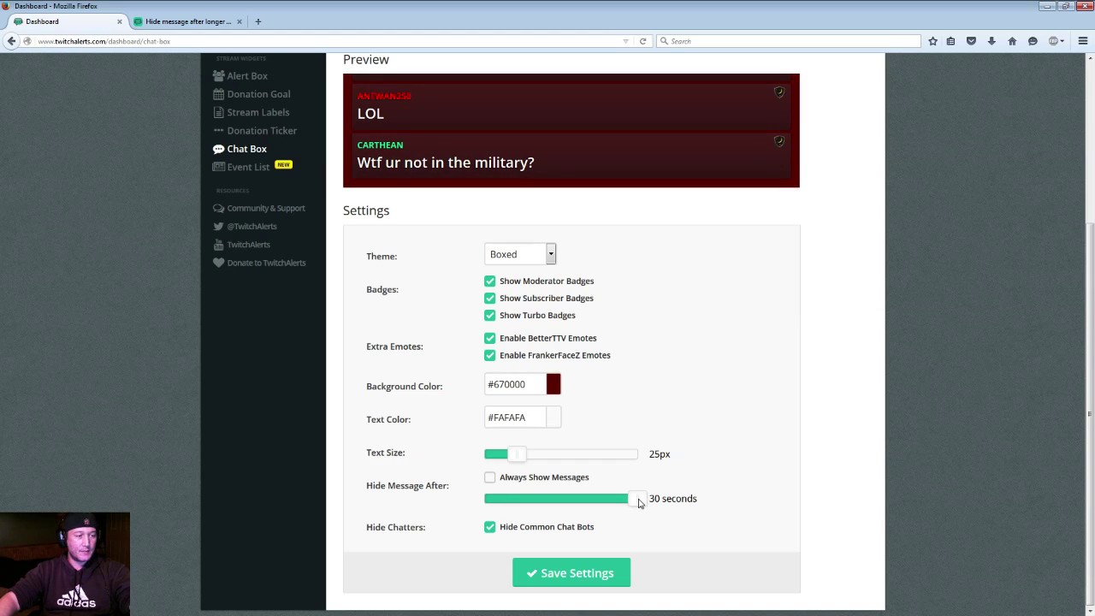
{"action": "left_click", "coordinate": [490, 479]}
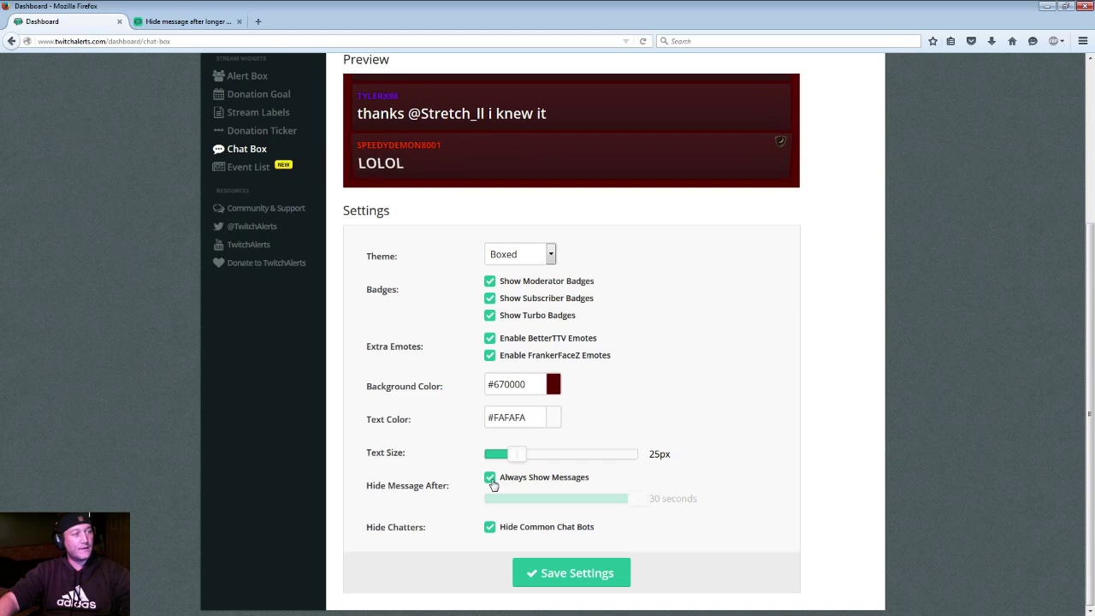
{"action": "left_click", "coordinate": [489, 479]}
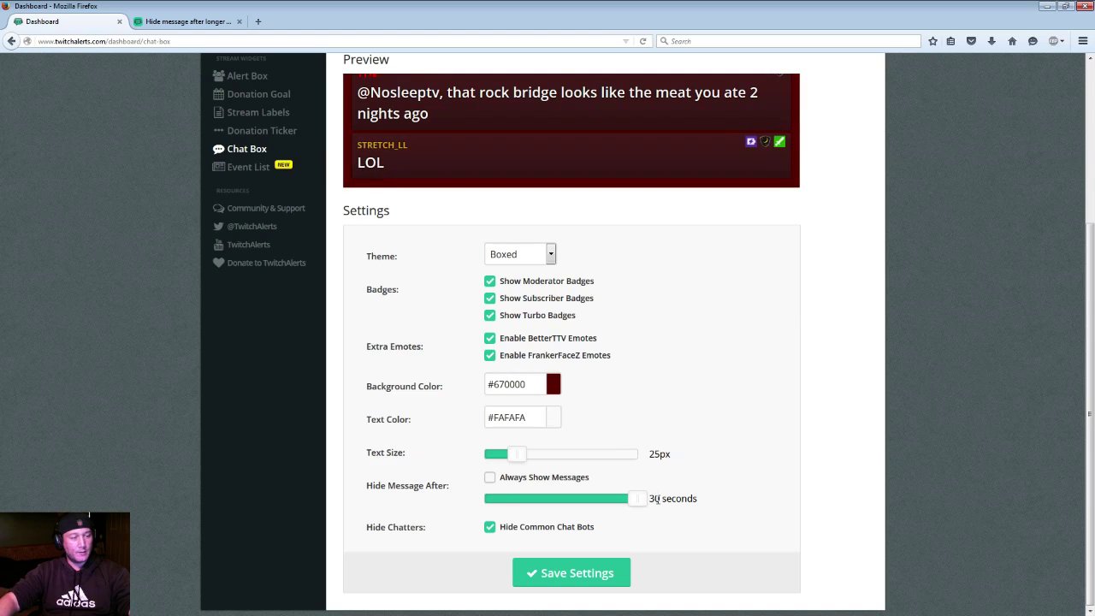
Step: Examine the Hide Message After duration and the Text Color setting of the chat box
{"action": "left_click_drag", "start_coordinate": [648, 498], "coordinate": [697, 498]}
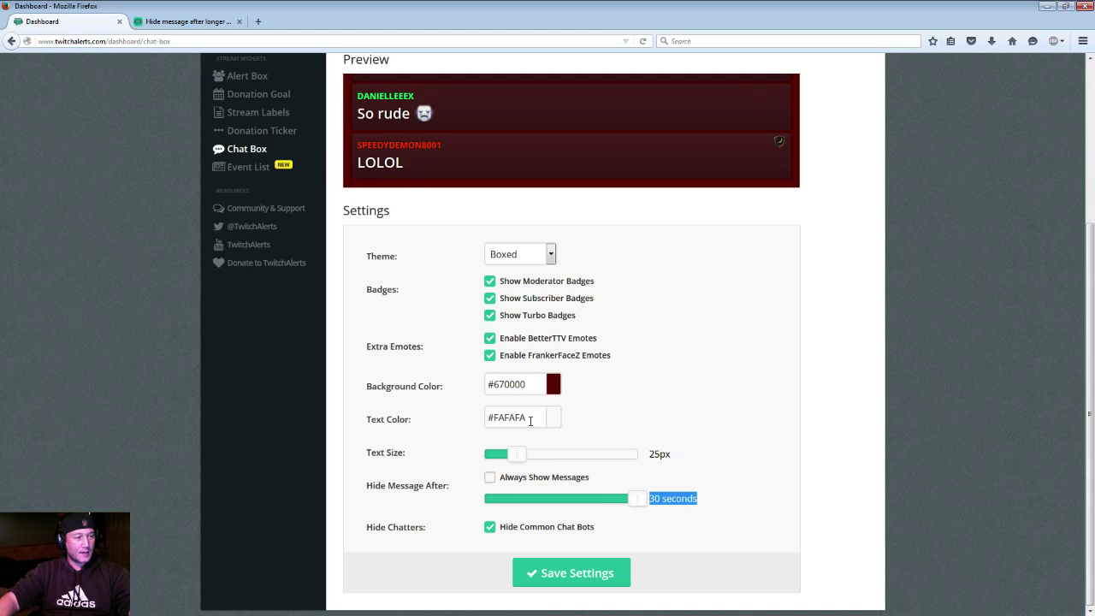
{"action": "left_click", "coordinate": [528, 417]}
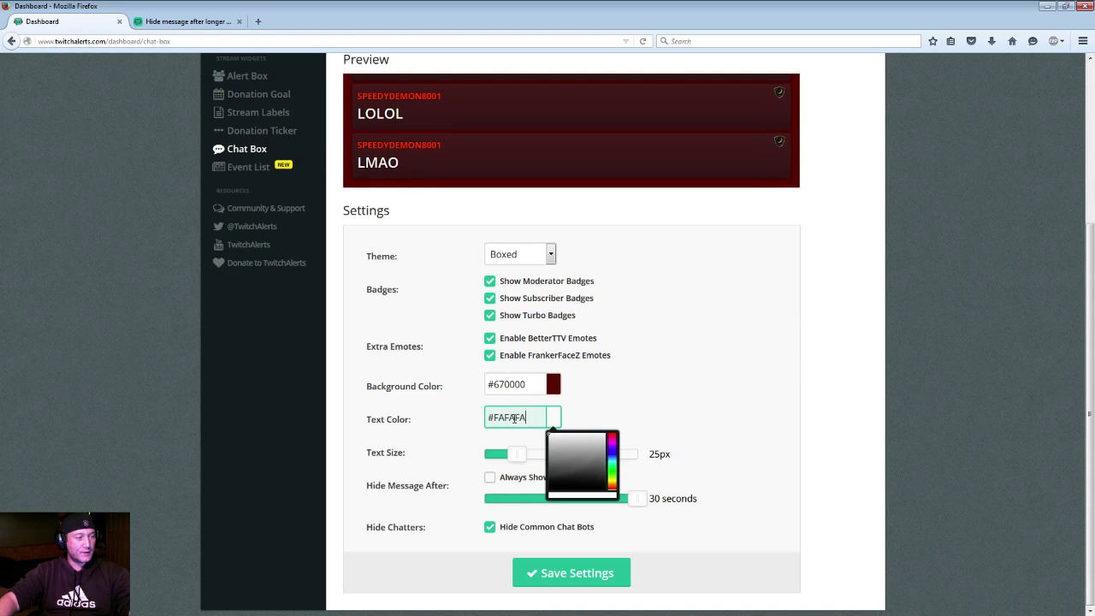
{"action": "left_click", "coordinate": [671, 503]}
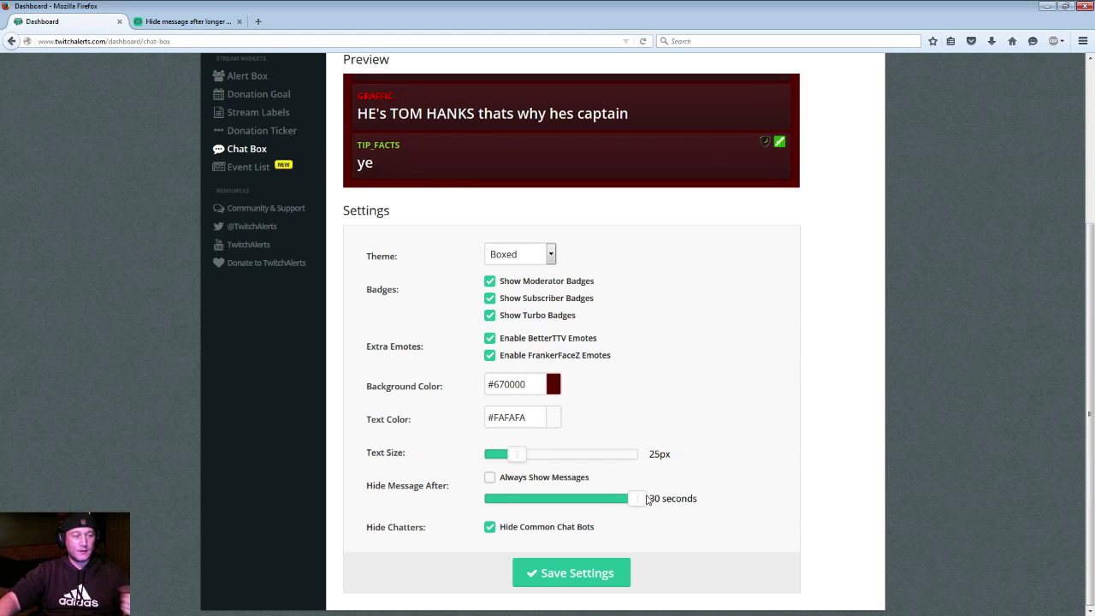
{"action": "left_click_drag", "start_coordinate": [648, 498], "coordinate": [663, 498]}
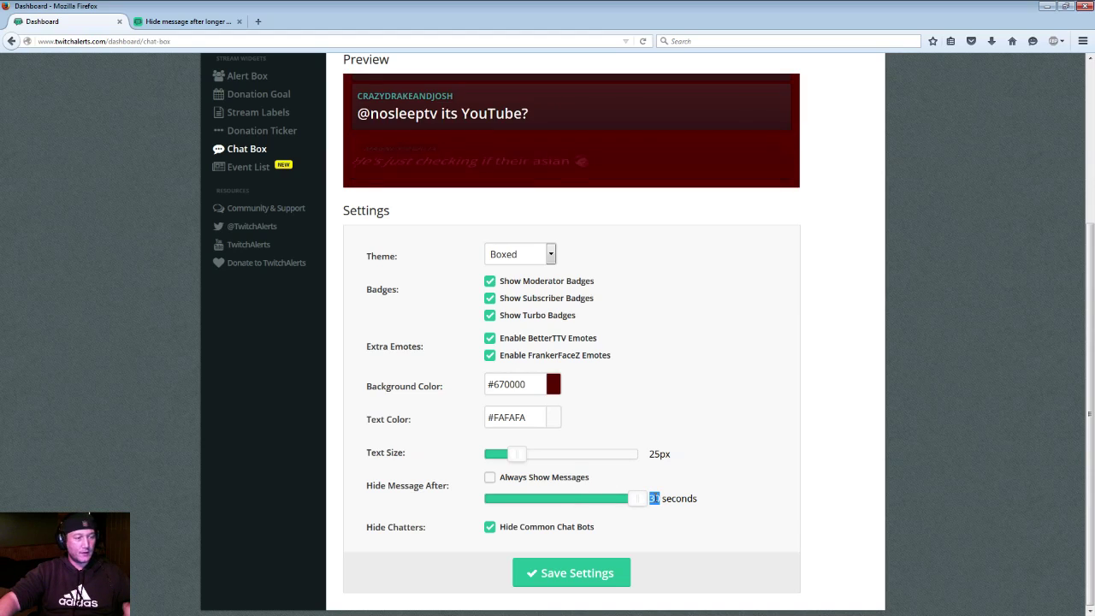
{"action": "left_click", "coordinate": [661, 498]}
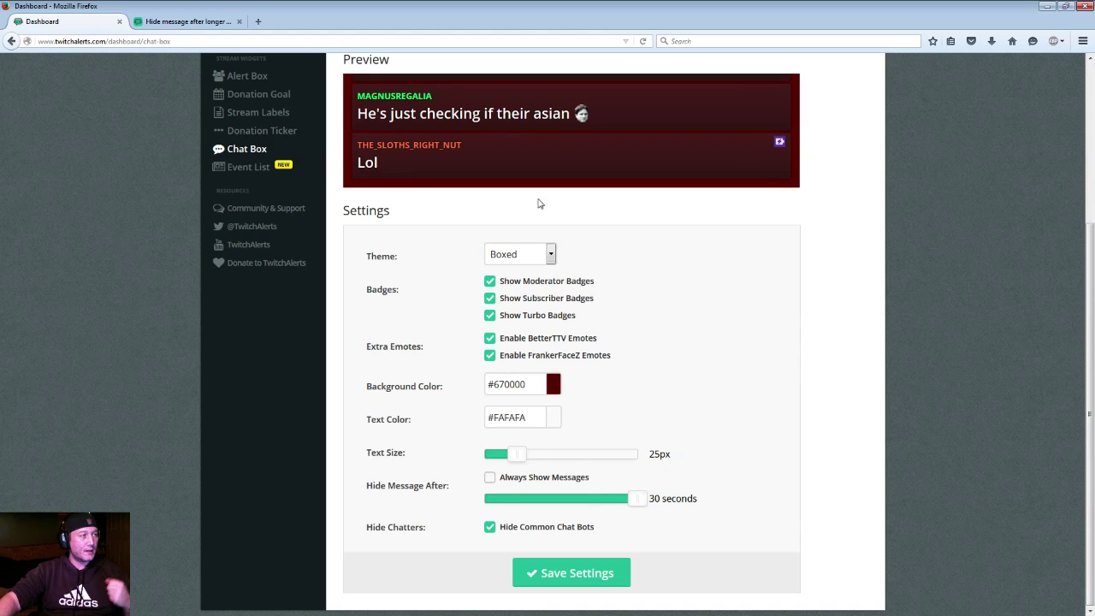
Step: Examine the #log>div CSS snippet with the 300s delay in the forum topic, and return to the chat box dashboard
{"action": "left_click", "coordinate": [211, 26]}
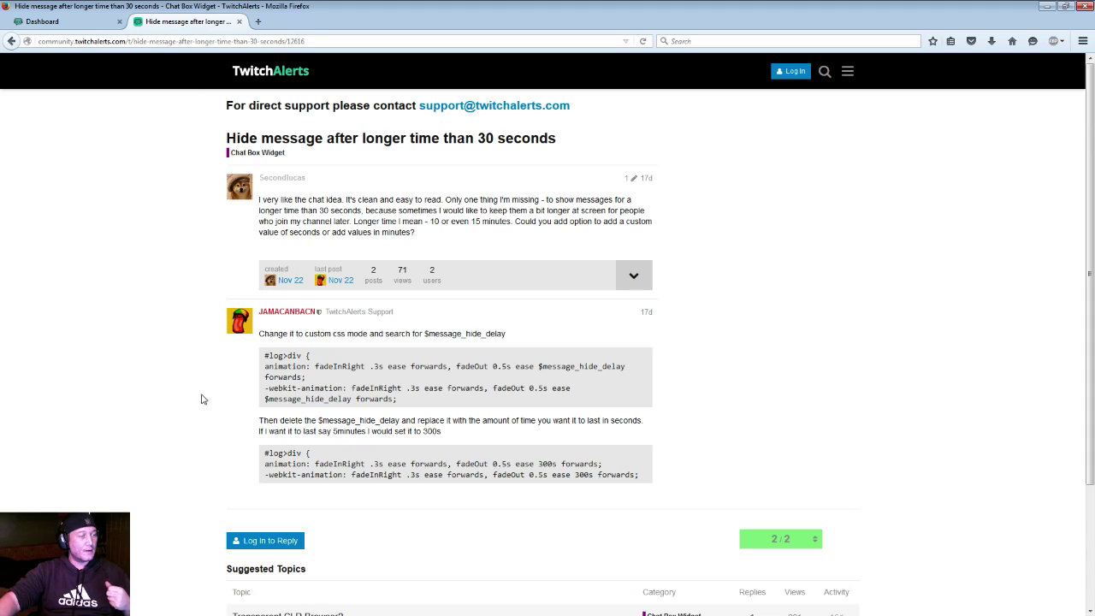
{"action": "left_click_drag", "start_coordinate": [266, 455], "coordinate": [638, 488]}
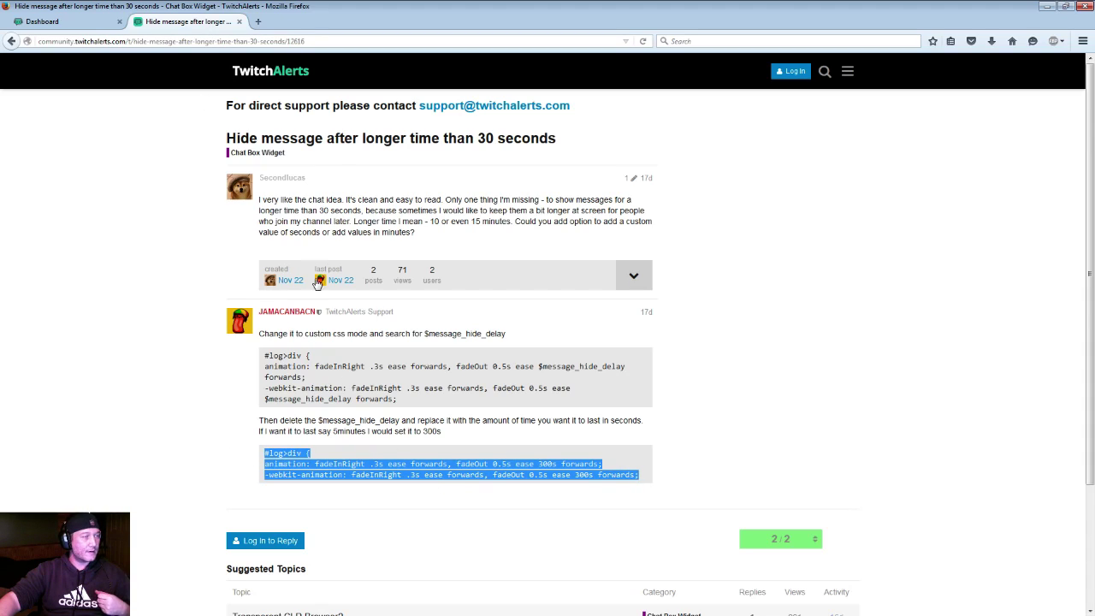
{"action": "left_click", "coordinate": [77, 23]}
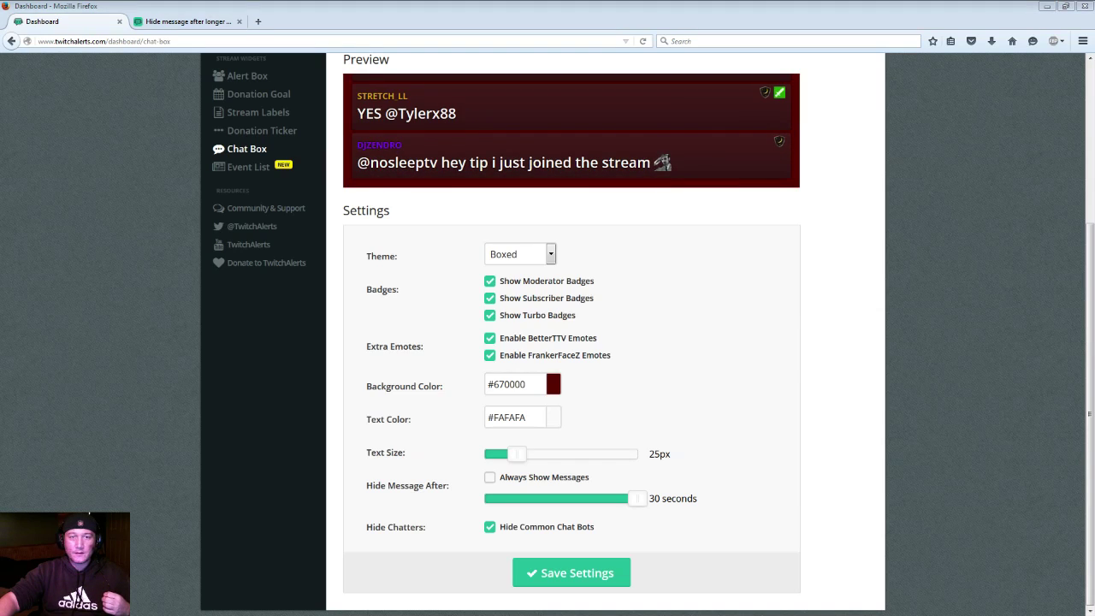
Step: Switch to Open Broadcaster Software and open the properties of the TwitchAlerts Chatbox source in the Left Monitor Capture scene
{"action": "left_click_drag", "start_coordinate": [1094, 103], "coordinate": [988, 94]}
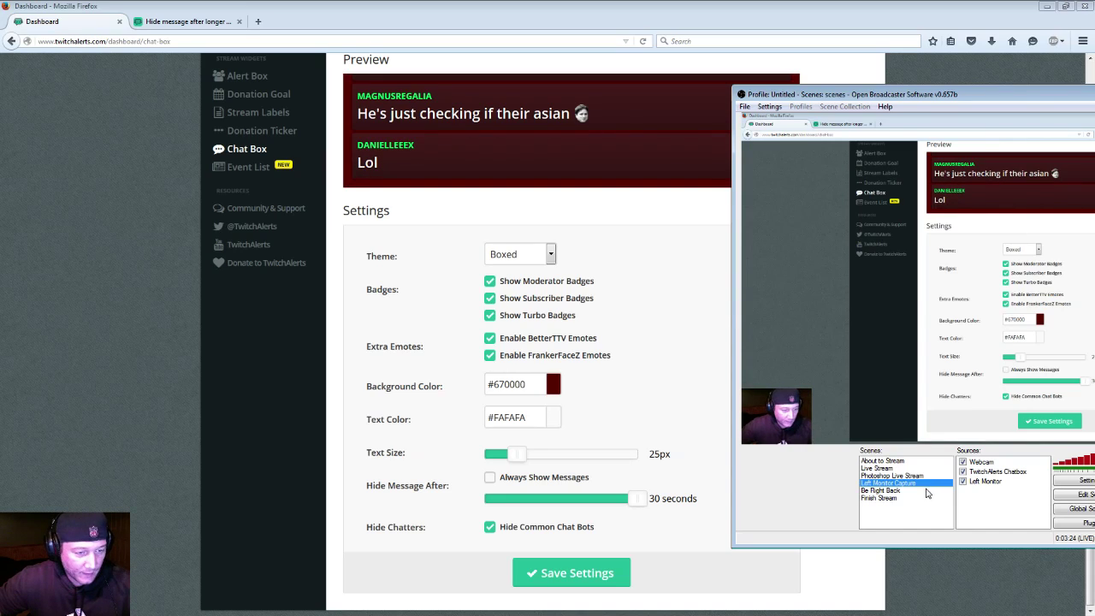
{"action": "left_click", "coordinate": [992, 483]}
{"action": "left_click", "coordinate": [1022, 472]}
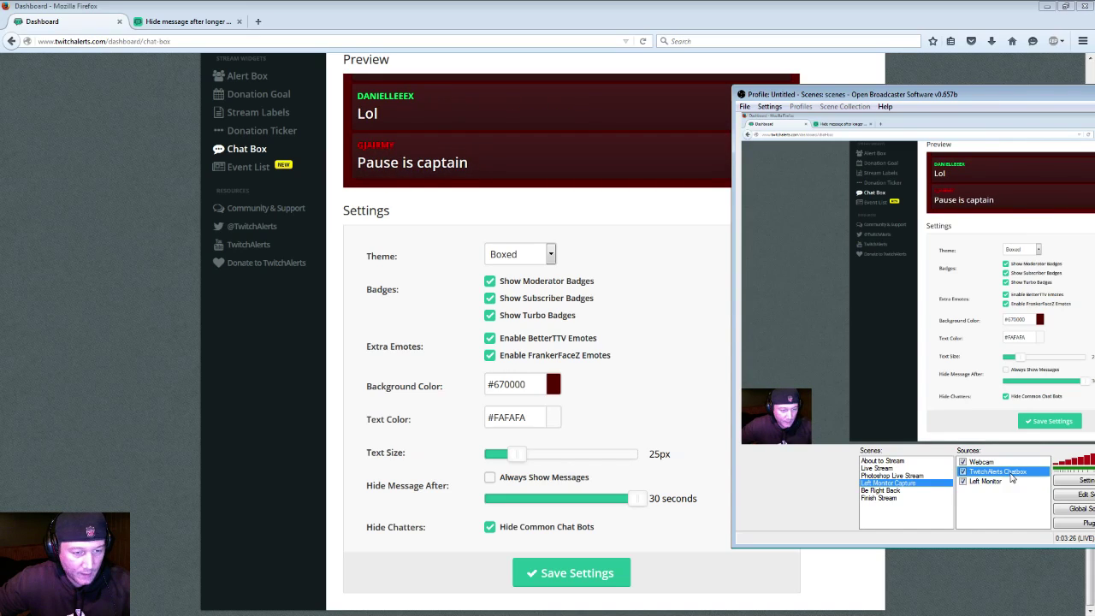
{"action": "right_click", "coordinate": [1032, 477]}
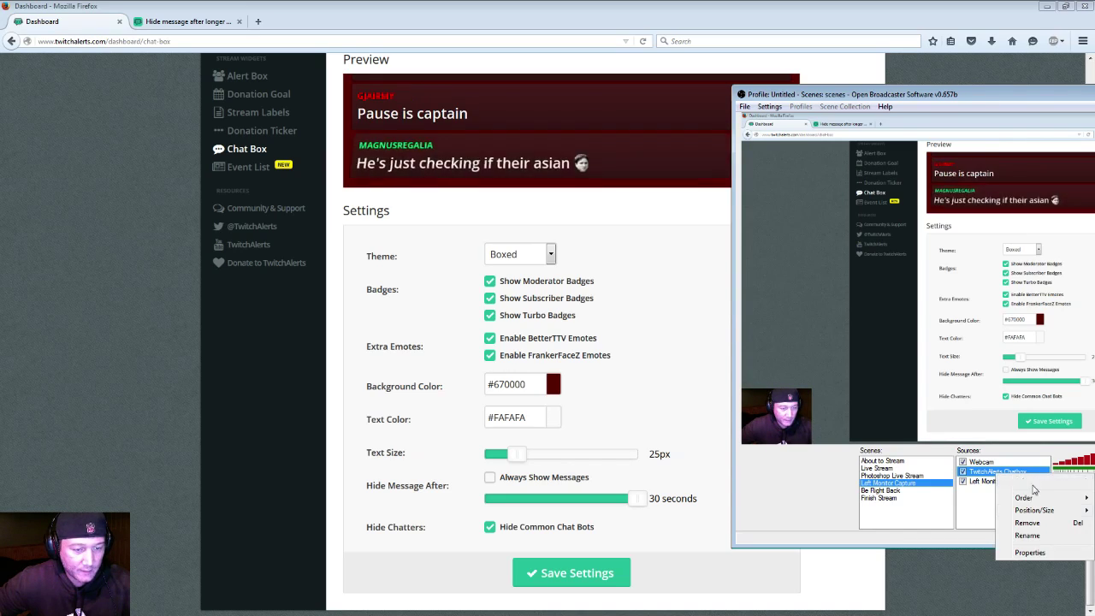
{"action": "left_click", "coordinate": [1030, 552]}
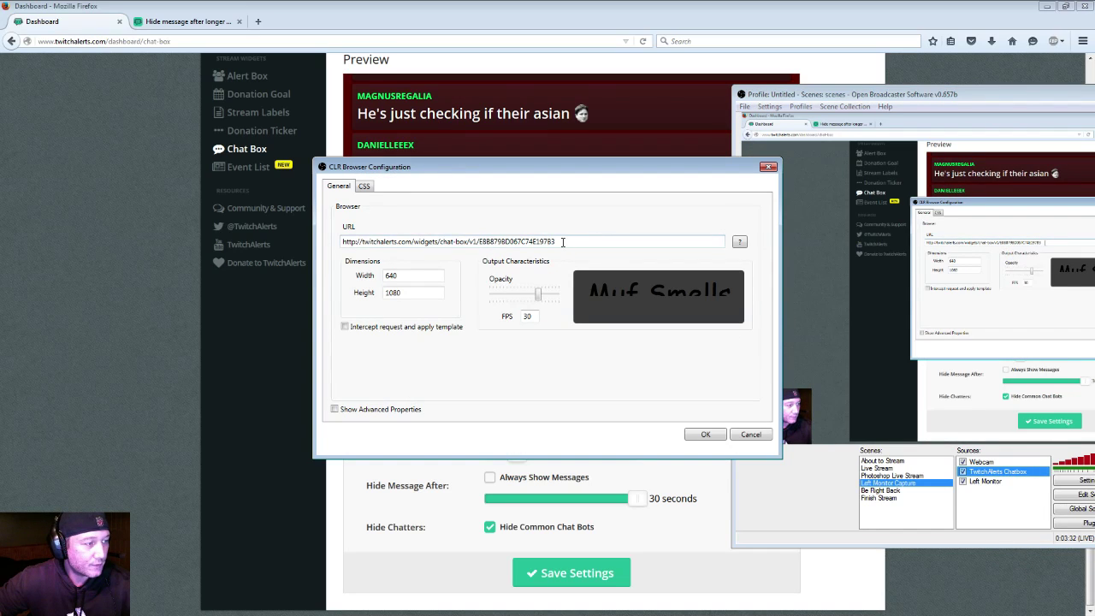
Step: Select the full chat box widget URL on the TwitchAlerts dashboard, and return to the CLR Browser configuration
{"action": "left_click", "coordinate": [192, 296]}
{"action": "scroll", "coordinate": [214, 334], "scroll_direction": "up", "scroll_amount": 1}
{"action": "scroll", "coordinate": [214, 341], "scroll_direction": "up", "scroll_amount": 4}
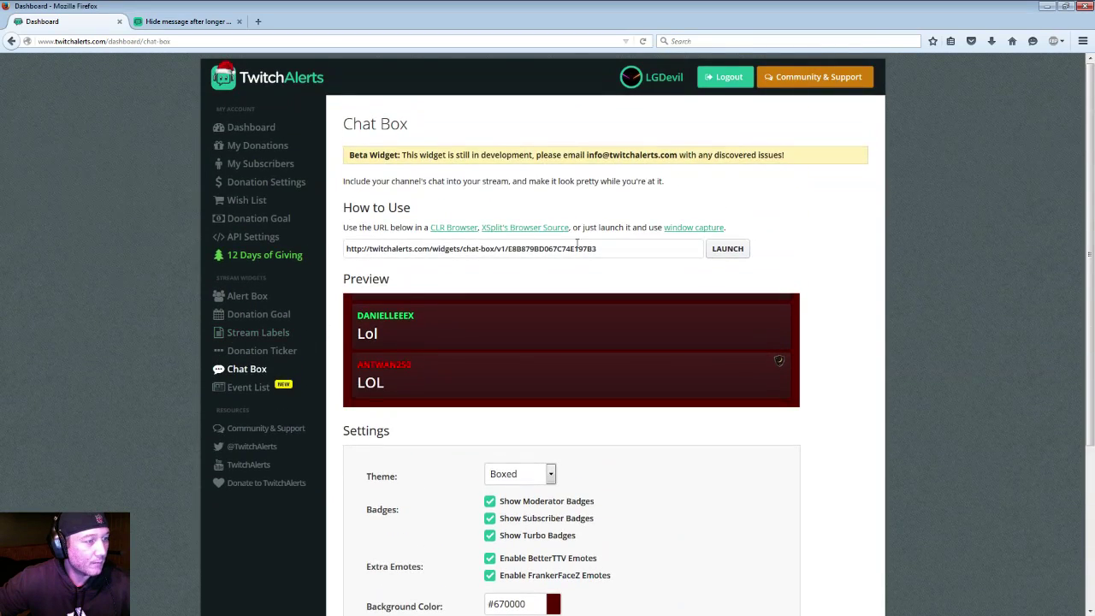
{"action": "left_click_drag", "start_coordinate": [596, 250], "coordinate": [288, 246]}
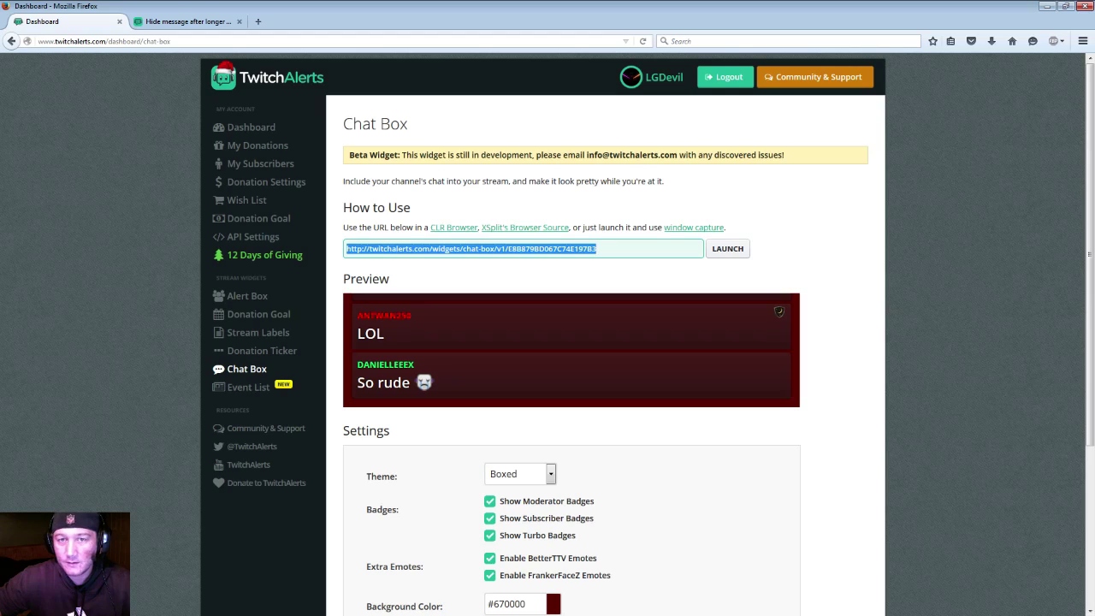
{"action": "key", "text": "alt+Tab"}
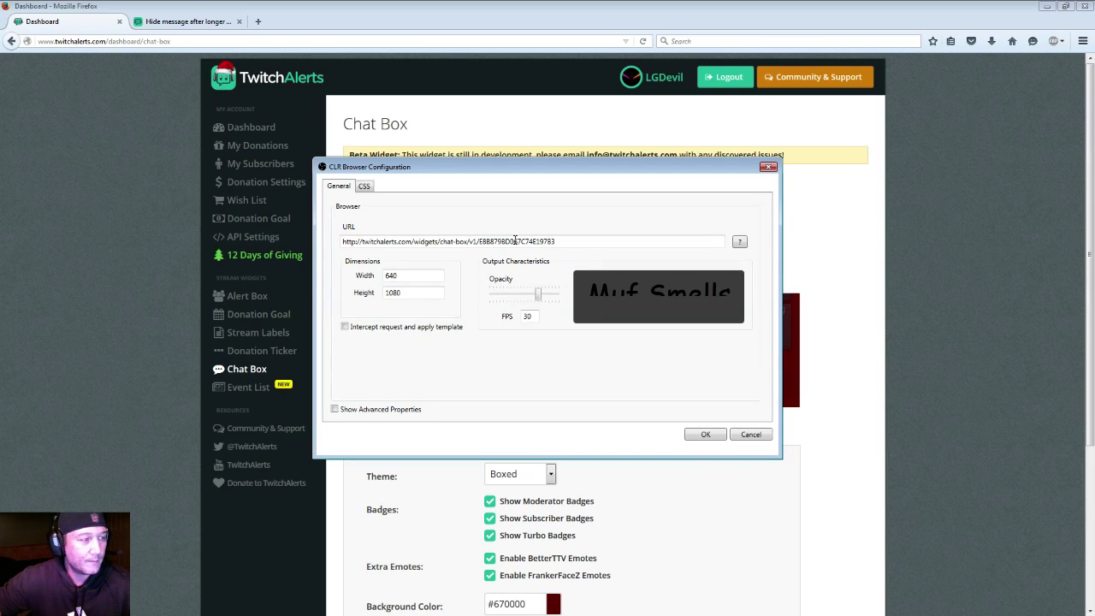
Step: Look at the source's custom CSS and its browser width setting in the CLR Browser configuration
{"action": "left_click", "coordinate": [368, 186]}
{"action": "left_click", "coordinate": [339, 187]}
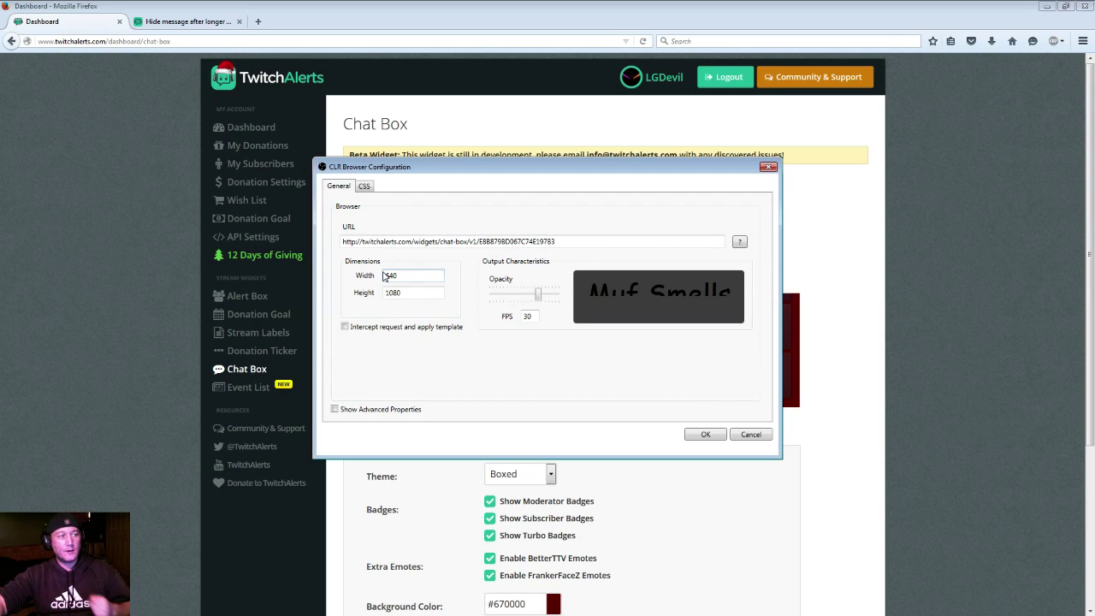
{"action": "left_click", "coordinate": [383, 276]}
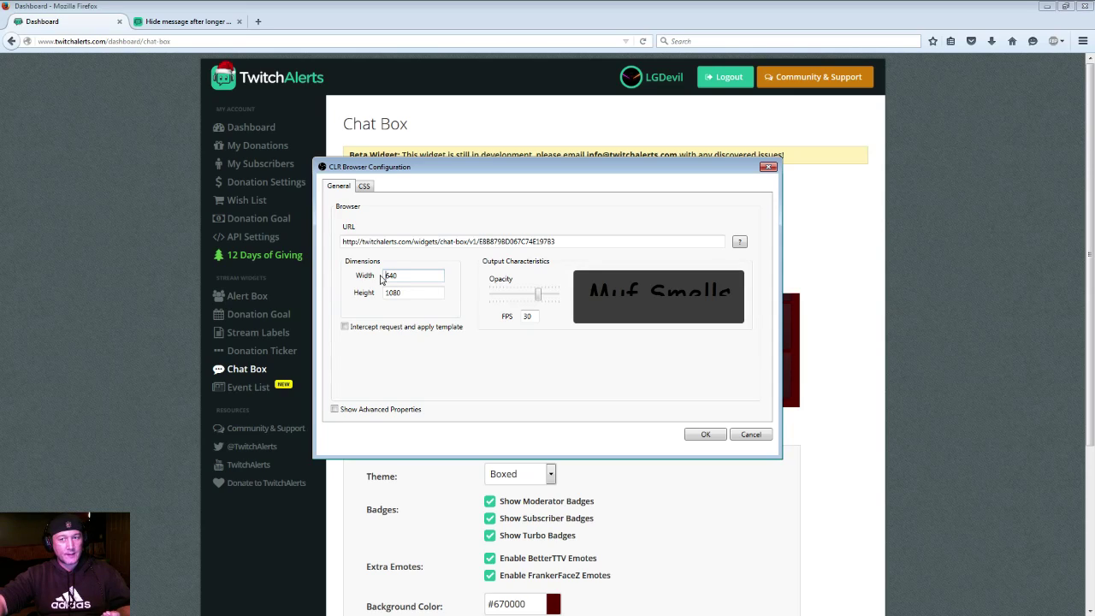
Step: Enable Intercept request and apply template, view the template and CSS code, and disable the option again
{"action": "left_click", "coordinate": [344, 328]}
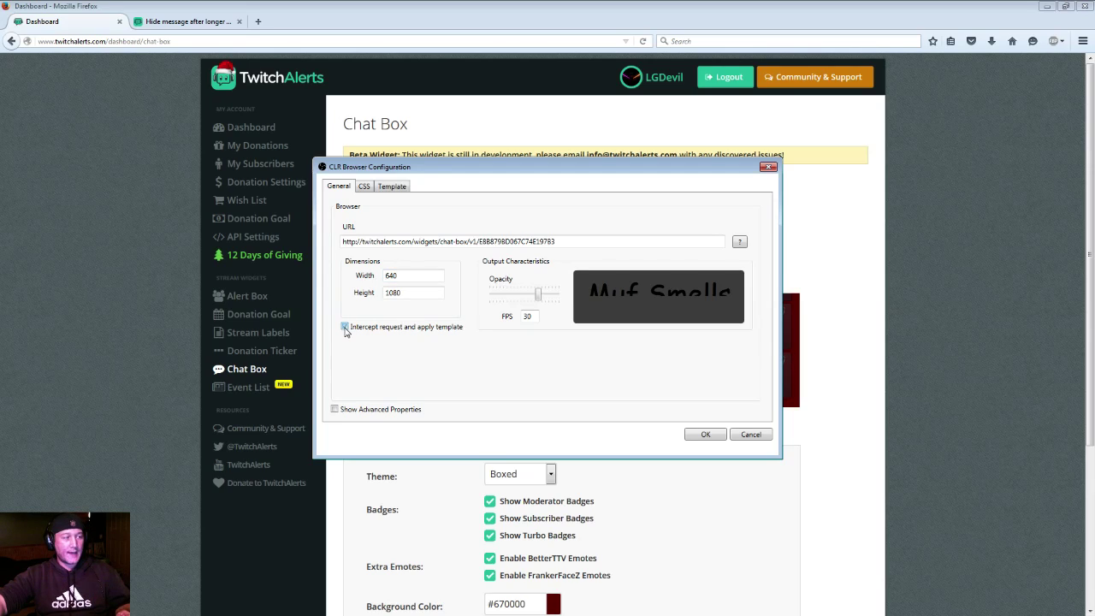
{"action": "left_click", "coordinate": [396, 190]}
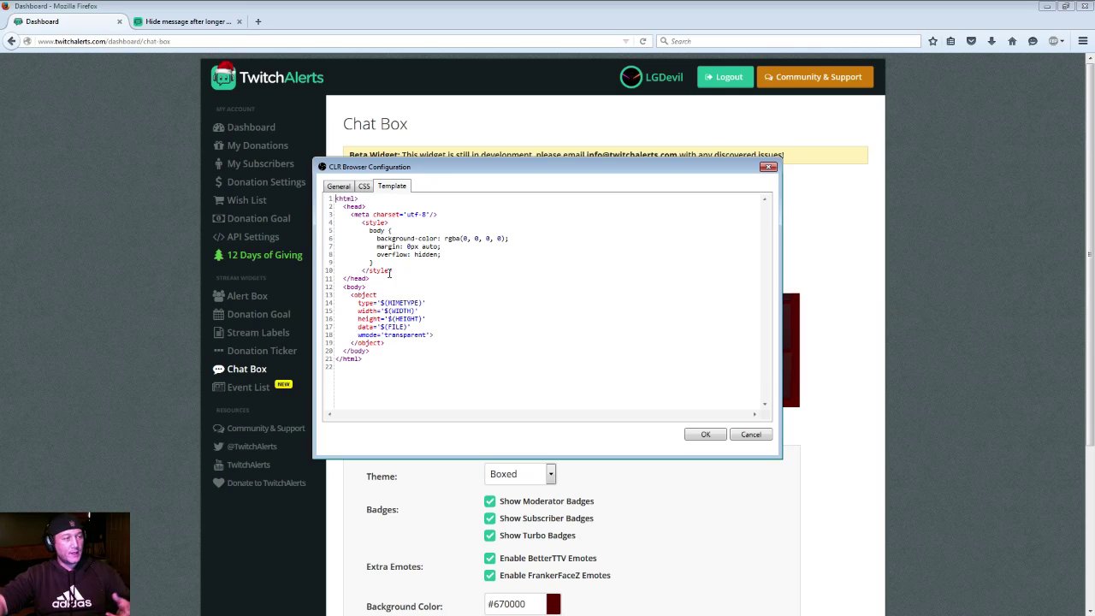
{"action": "left_click", "coordinate": [365, 187]}
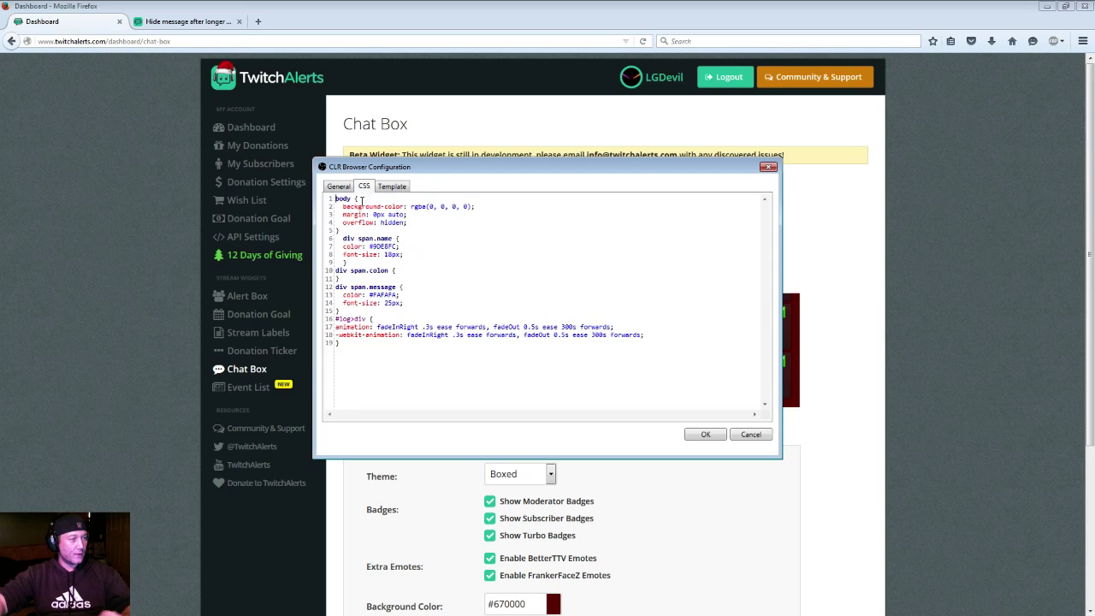
{"action": "left_click", "coordinate": [339, 185]}
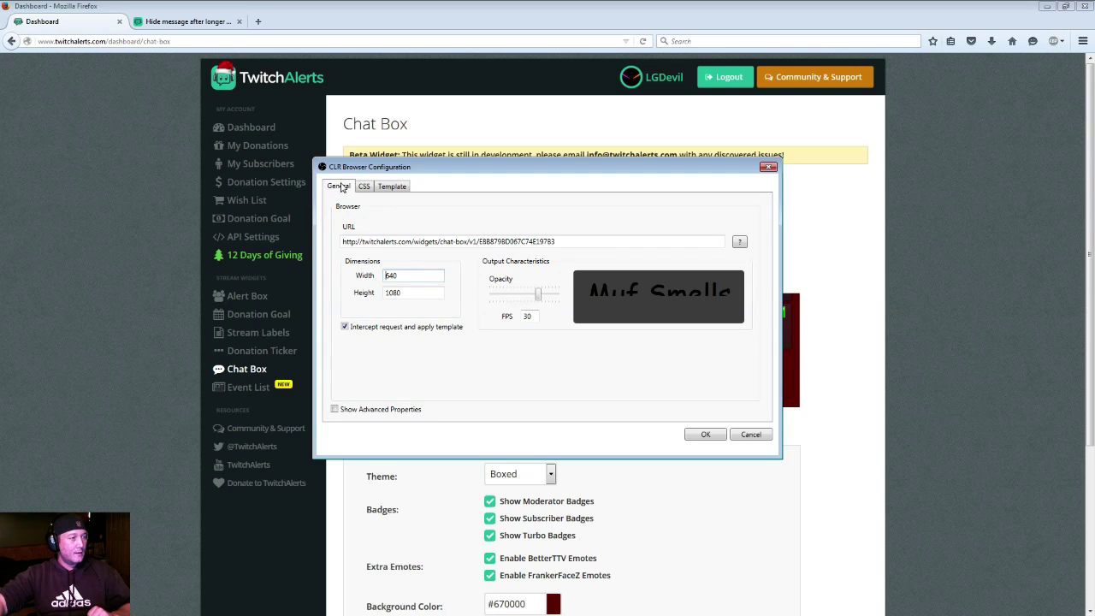
{"action": "left_click", "coordinate": [345, 327]}
Step: Copy and delete the custom CSS from div span.name through #log>div, paste it back below the body rule, and cancel the configuration
{"action": "left_click", "coordinate": [366, 186]}
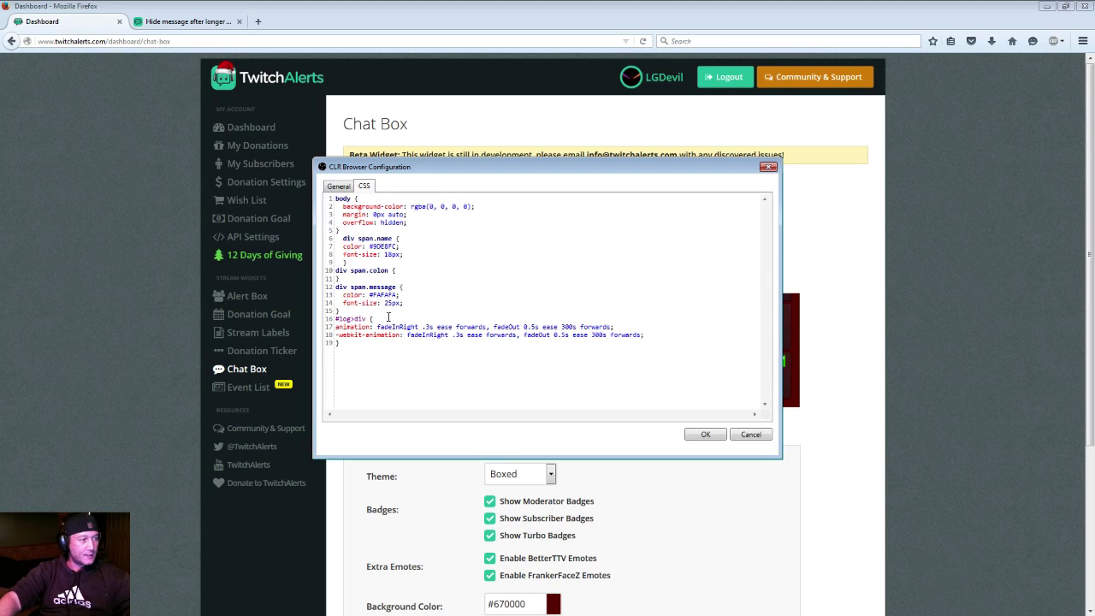
{"action": "left_click_drag", "start_coordinate": [354, 346], "coordinate": [337, 239]}
{"action": "key", "text": "ctrl+c"}
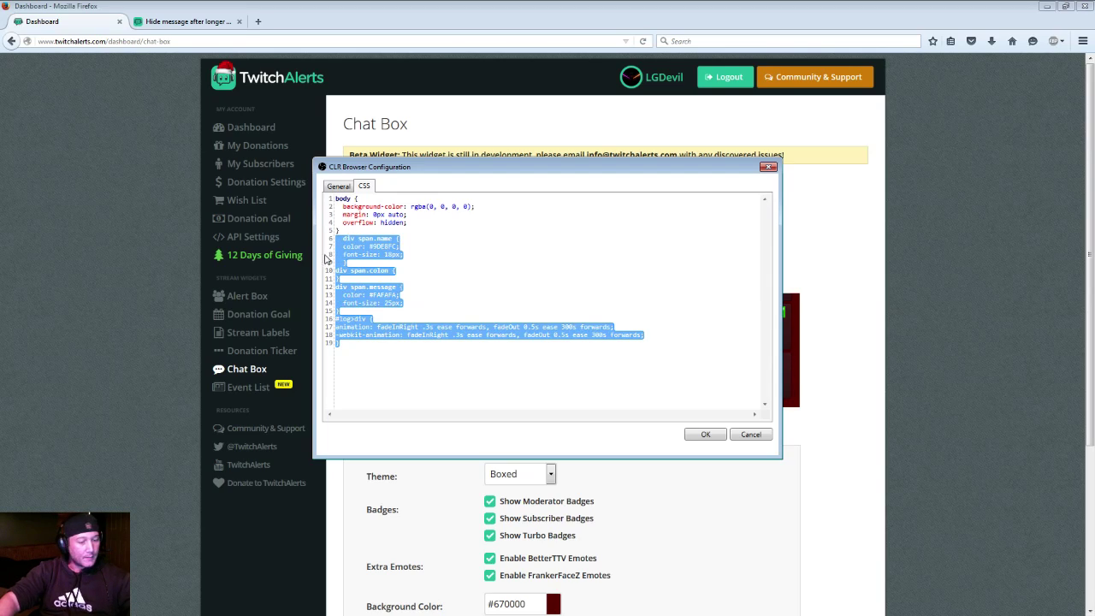
{"action": "key", "text": "BackSpace"}
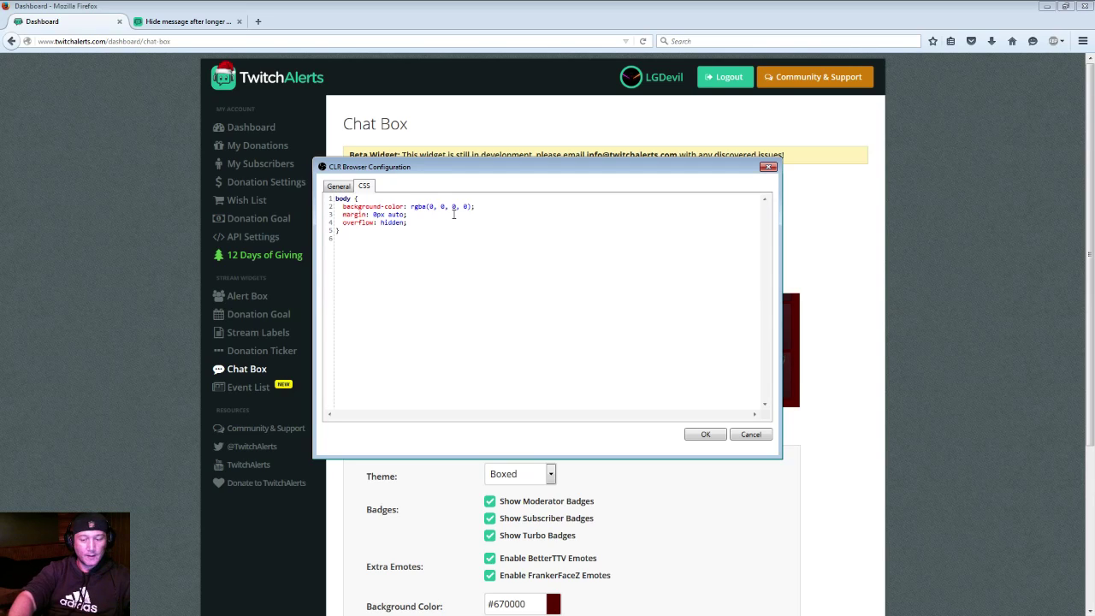
{"action": "key", "text": "ctrl+v"}
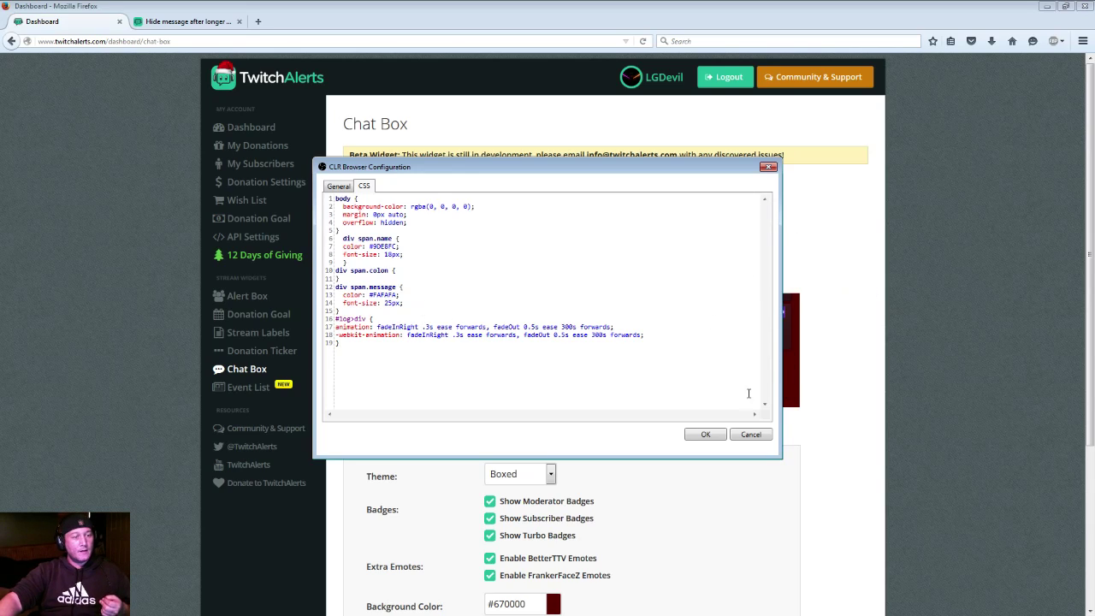
{"action": "left_click", "coordinate": [749, 435]}
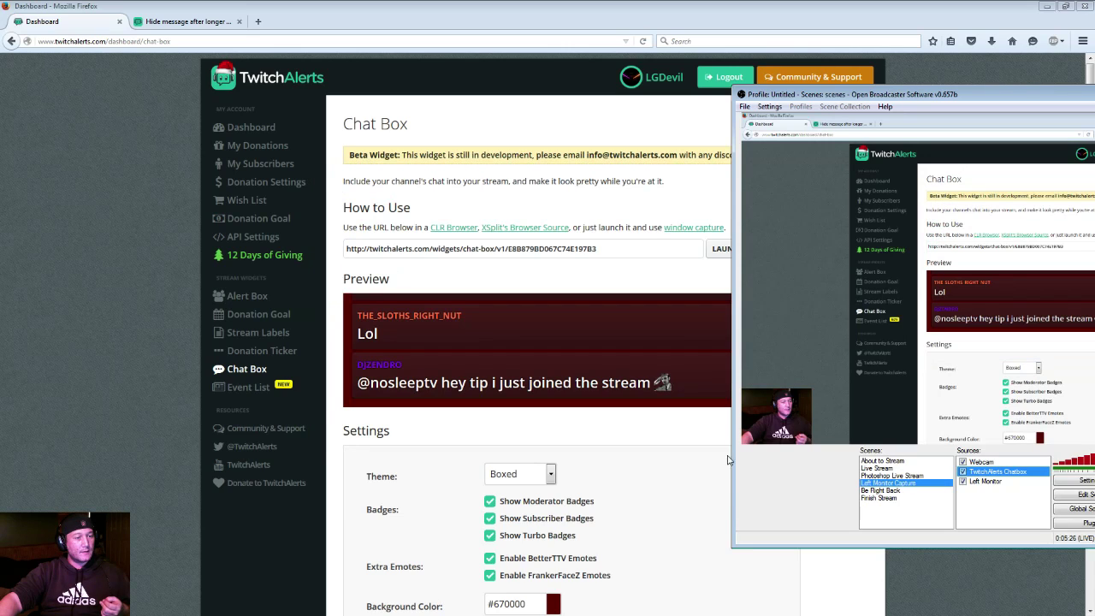
Step: Return to the TwitchAlerts dashboard and review the chat box settings
{"action": "left_click", "coordinate": [659, 498]}
{"action": "scroll", "coordinate": [589, 461], "scroll_direction": "down", "scroll_amount": 5}
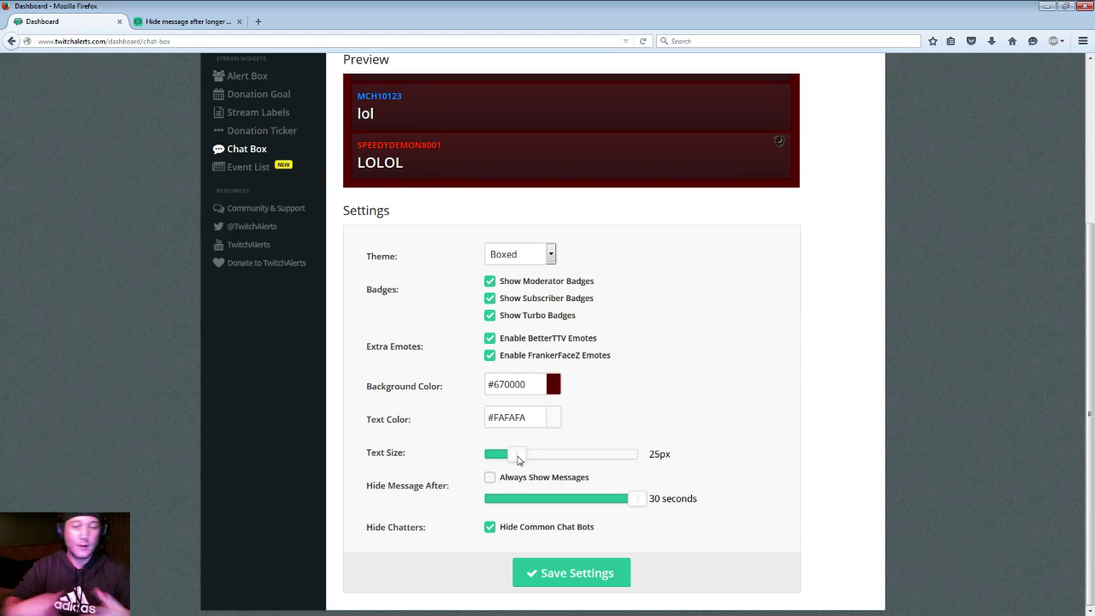
Step: In Open Broadcaster Software, show the About to Stream scene, return to Left Monitor Capture, and switch to Be Right Back
{"action": "key", "text": "alt+Tab"}
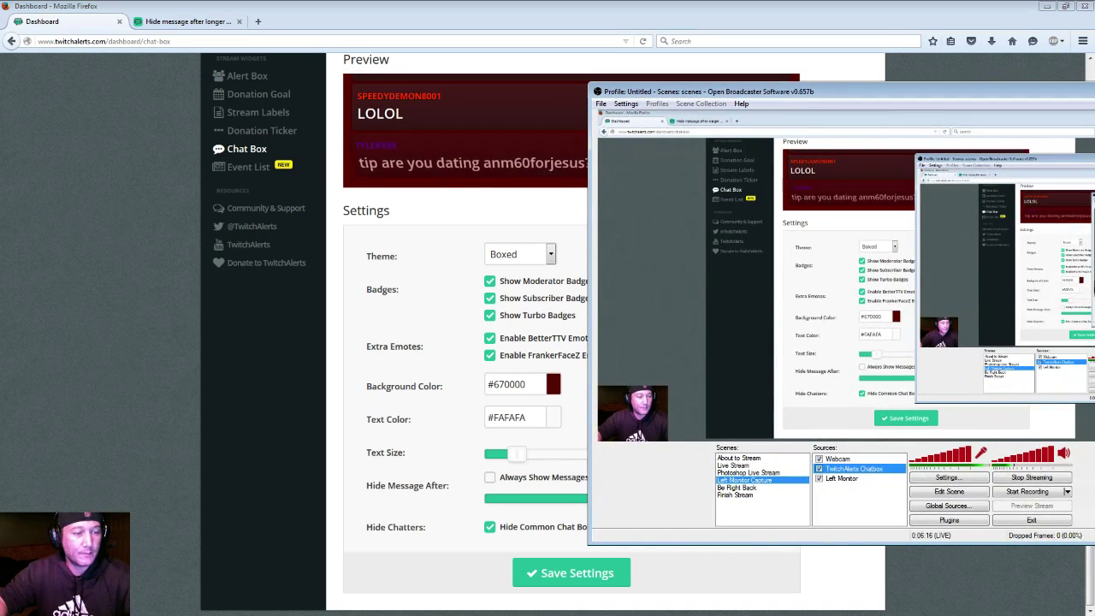
{"action": "left_click", "coordinate": [753, 459]}
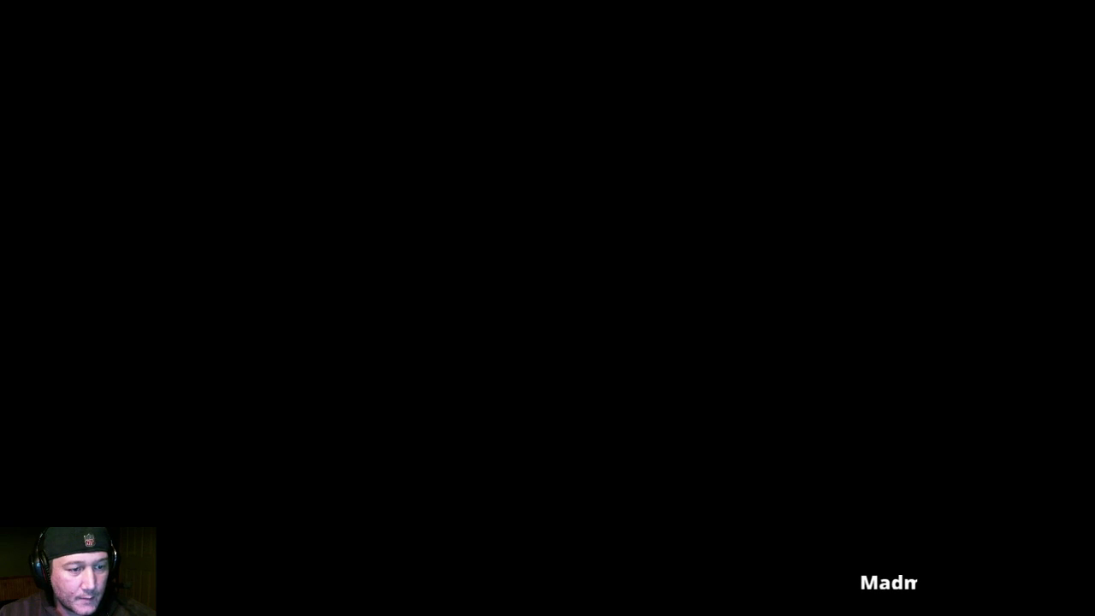
{"action": "left_click", "coordinate": [772, 482]}
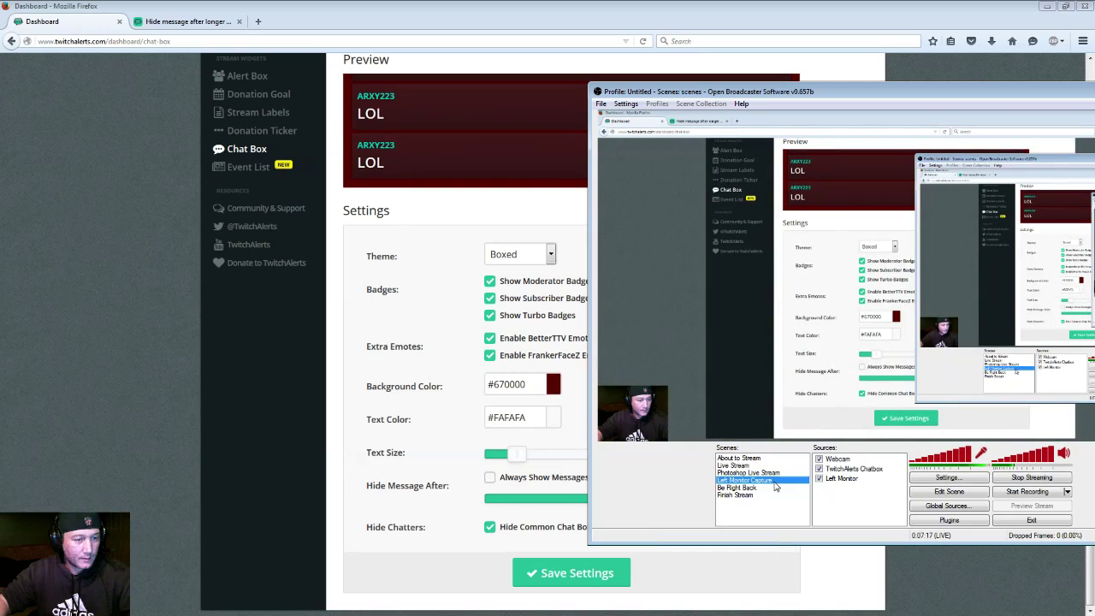
{"action": "left_click", "coordinate": [765, 487]}
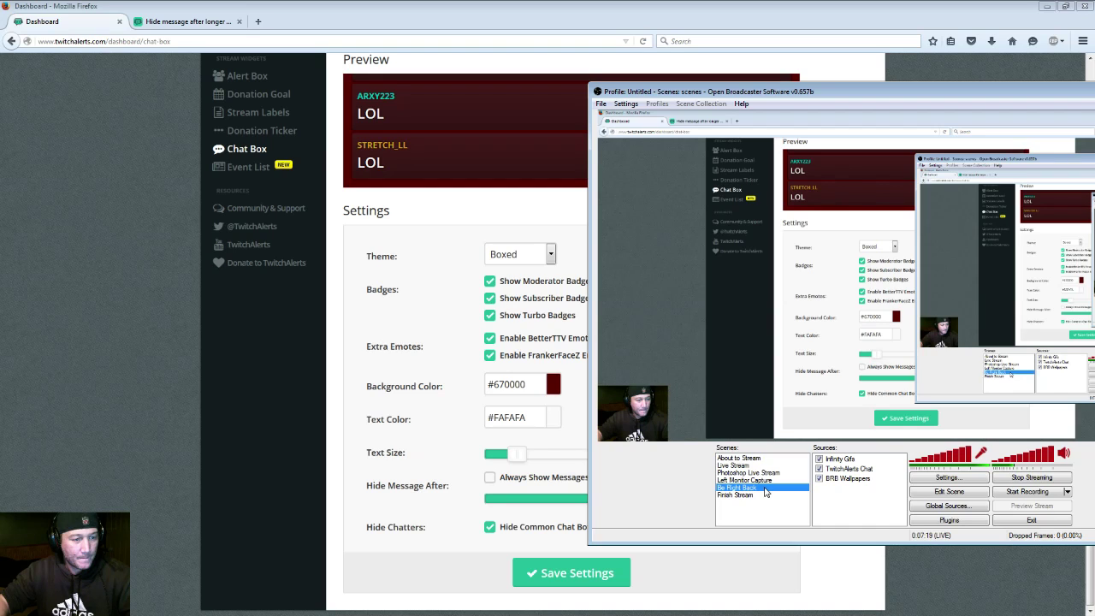
Step: Show the Be Right Back scene and open the TwitchAlerts Chatbox source's custom CSS in the Left Monitor Capture scene
{"action": "double_click", "coordinate": [766, 490]}
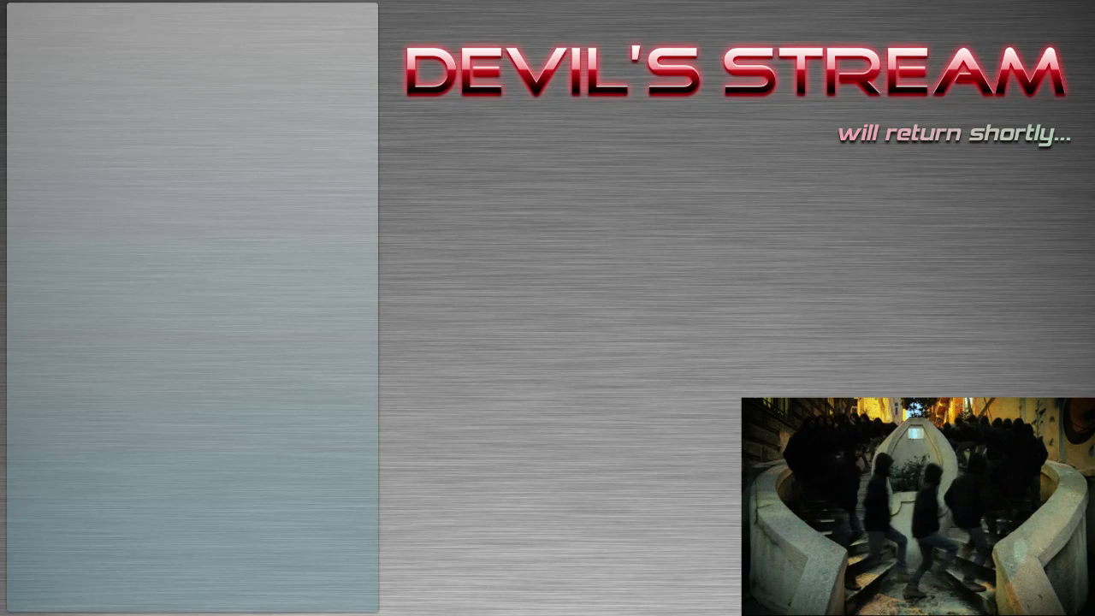
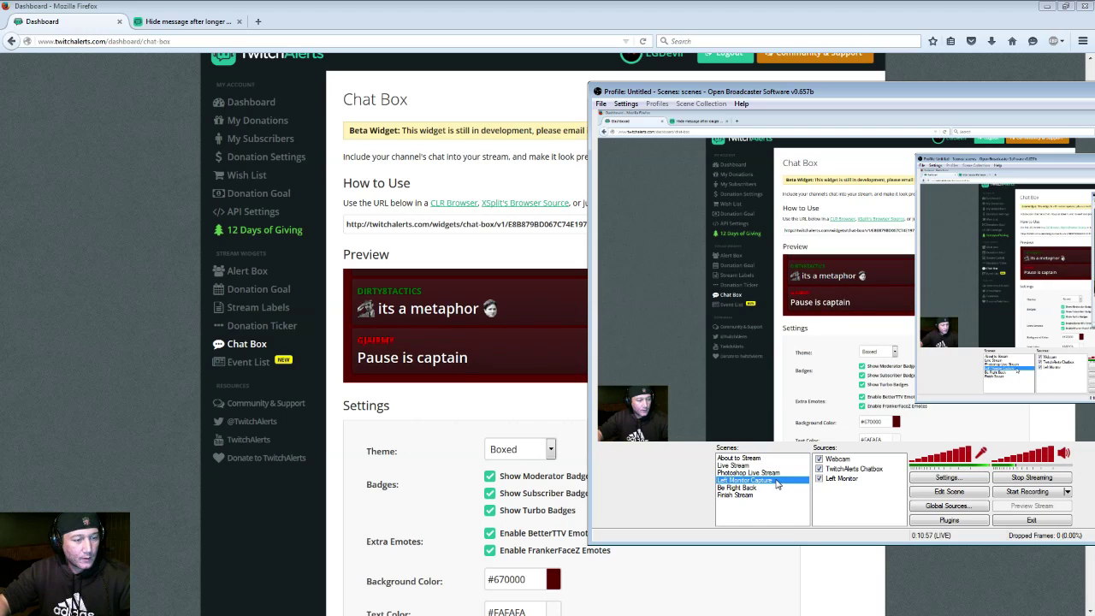
{"action": "left_click", "coordinate": [855, 468]}
{"action": "right_click", "coordinate": [881, 471]}
{"action": "left_click", "coordinate": [923, 546]}
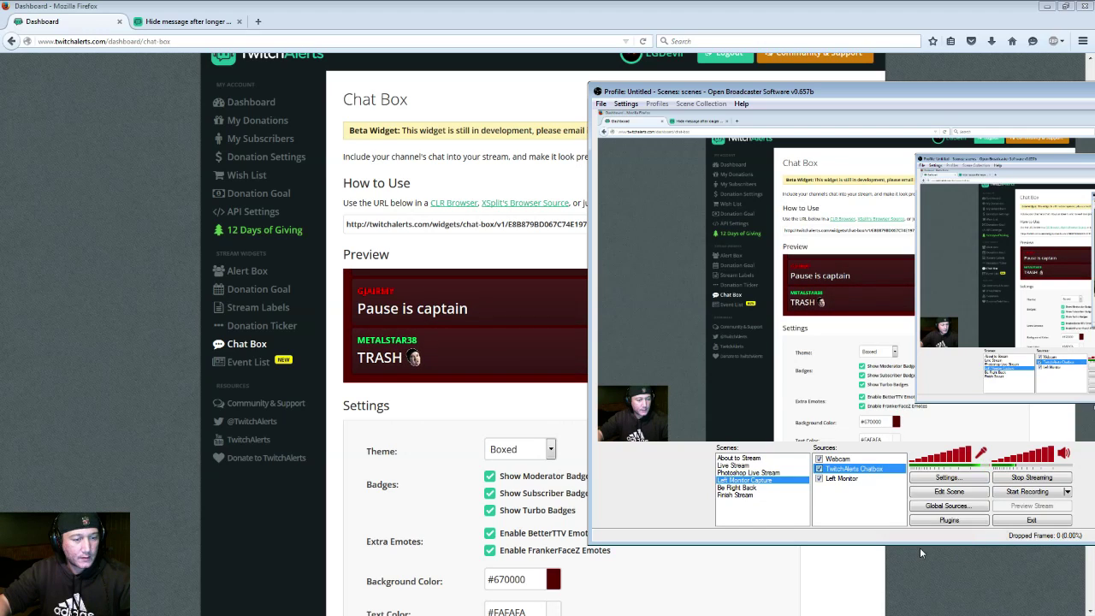
{"action": "left_click", "coordinate": [364, 186]}
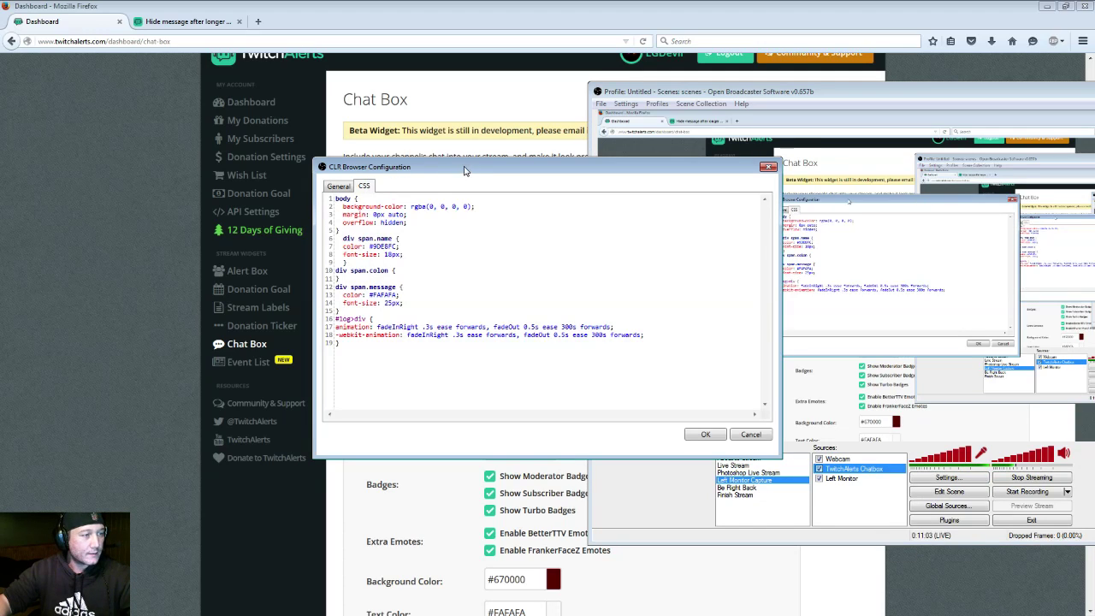
{"action": "left_click_drag", "start_coordinate": [465, 171], "coordinate": [477, 205]}
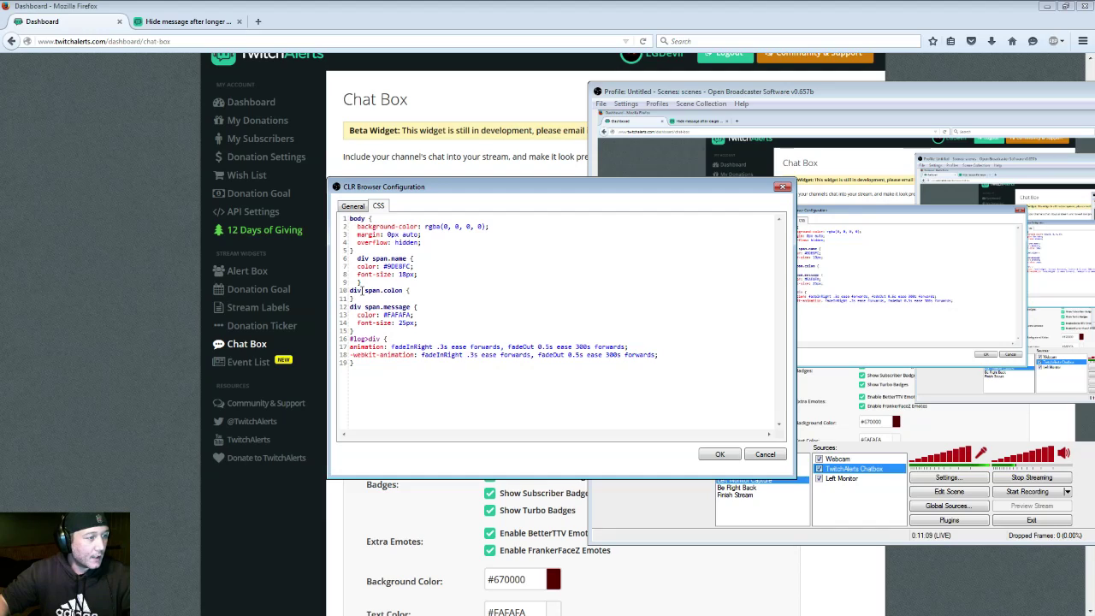
Step: Remove the indentation before div span.name in the custom CSS so it aligns with the other selectors
{"action": "left_click_drag", "start_coordinate": [363, 290], "coordinate": [349, 290]}
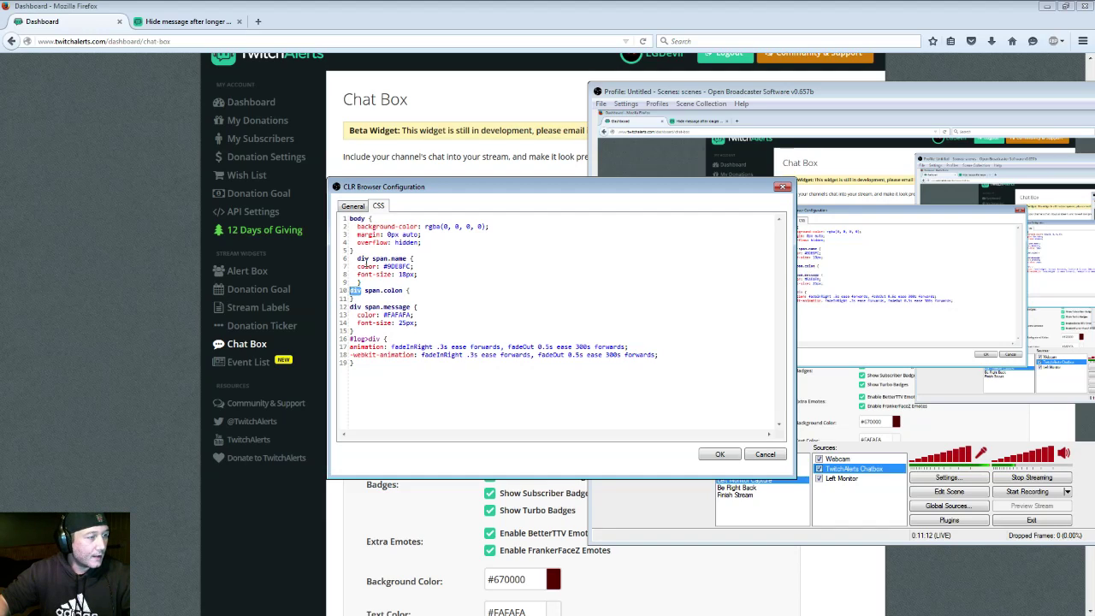
{"action": "left_click", "coordinate": [367, 258]}
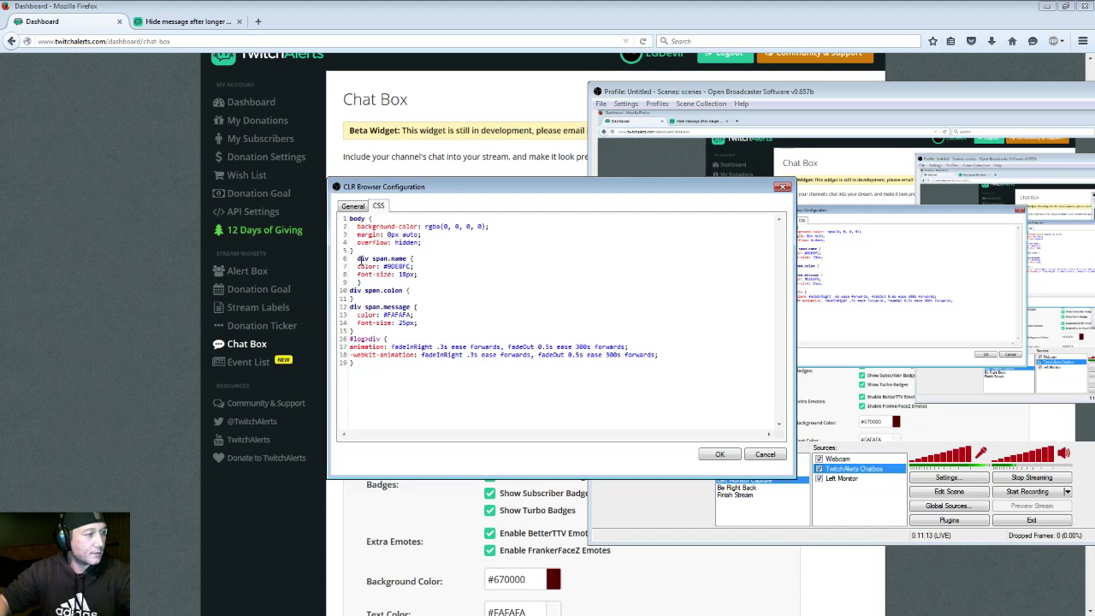
{"action": "left_click", "coordinate": [357, 258]}
{"action": "key", "text": "BackSpace"}
{"action": "key", "text": "BackSpace"}
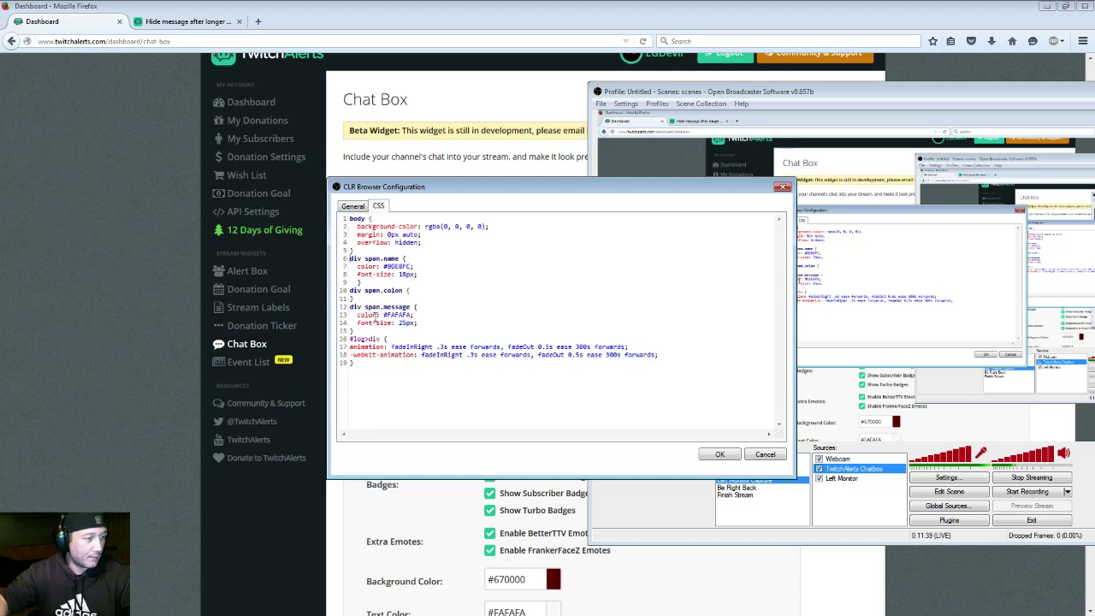
Step: Highlight the color and font-size lines of div span.message and the #log>div selector in the custom CSS
{"action": "triple_click", "coordinate": [412, 315]}
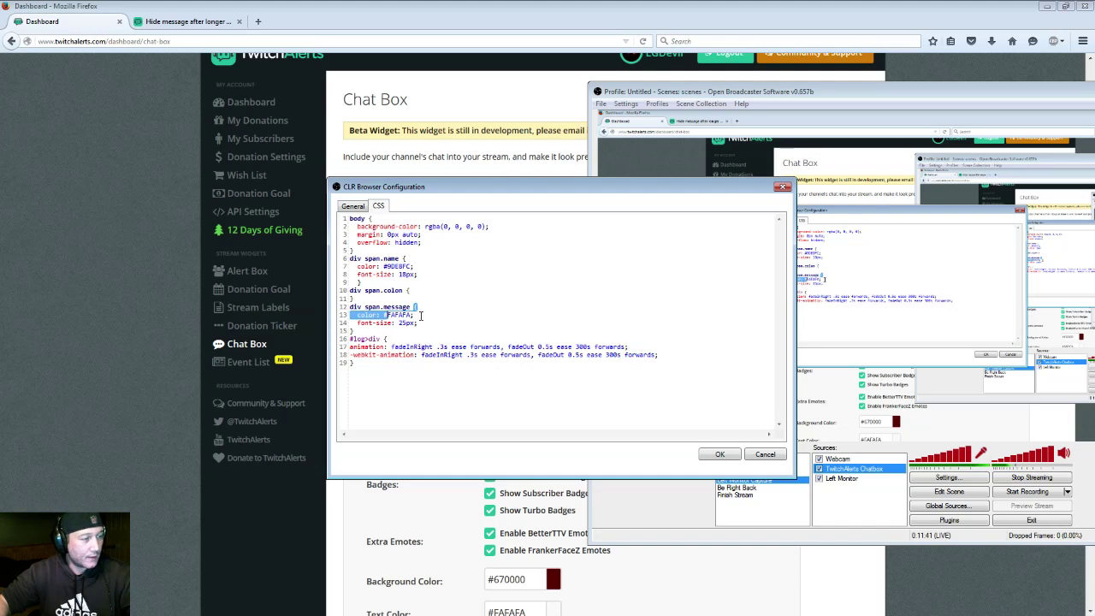
{"action": "left_click", "coordinate": [417, 315]}
{"action": "left_click_drag", "start_coordinate": [419, 315], "coordinate": [360, 322]}
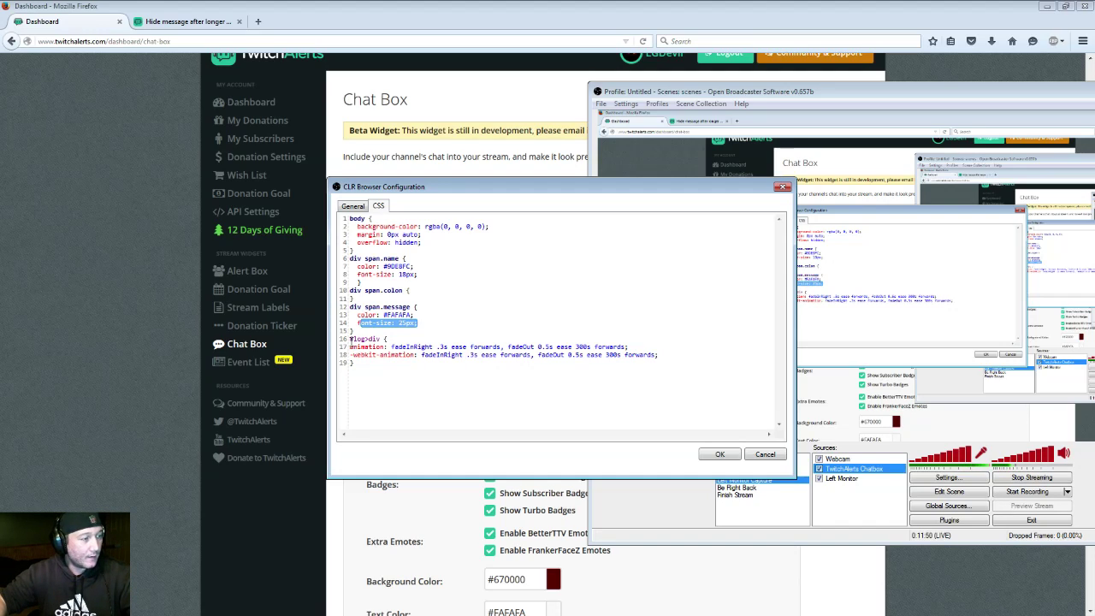
{"action": "left_click_drag", "start_coordinate": [350, 339], "coordinate": [373, 340]}
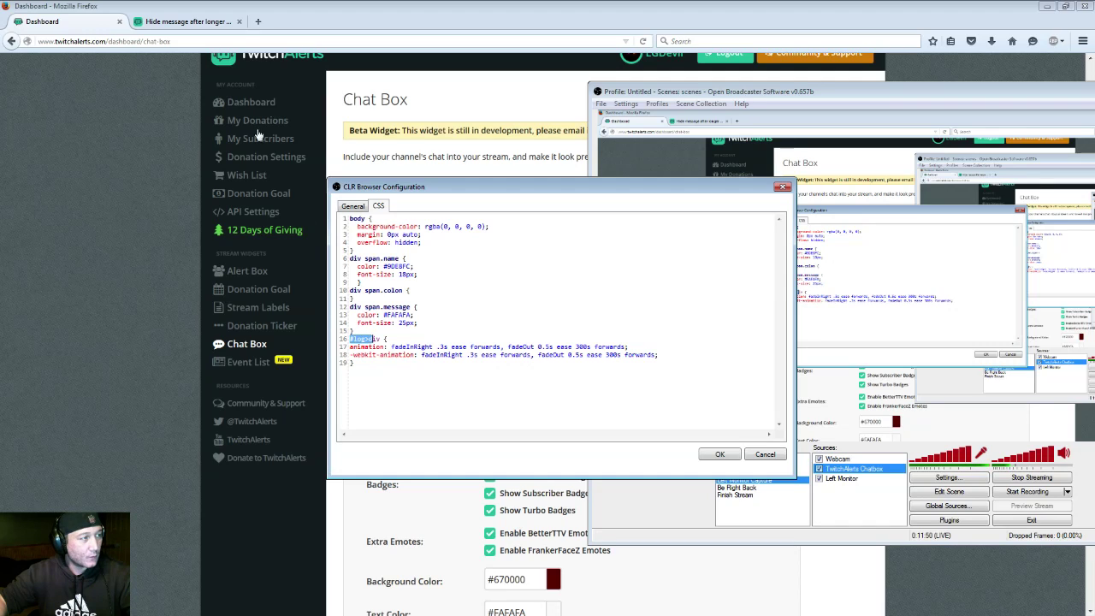
Step: Review the #log>div code in the forum thread and compare it with the two animation lines in the custom CSS
{"action": "left_click", "coordinate": [203, 23]}
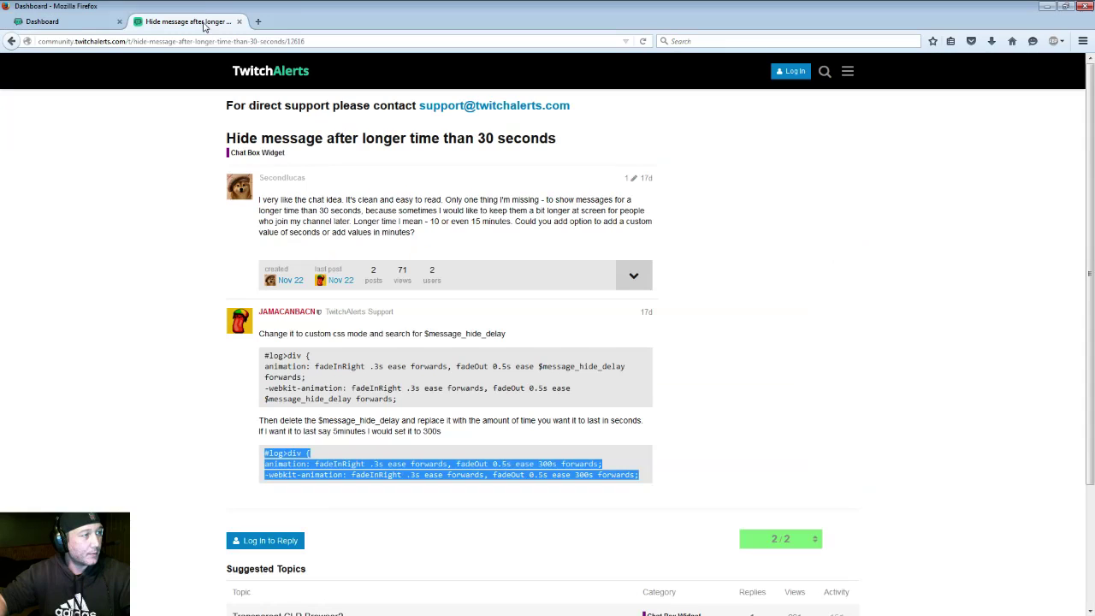
{"action": "left_click", "coordinate": [297, 450]}
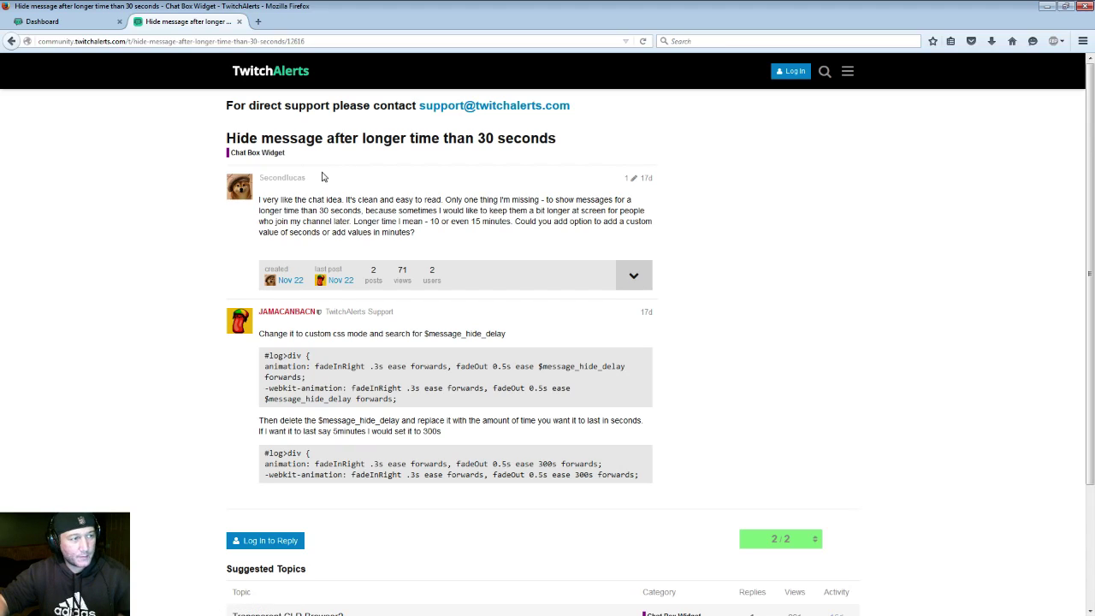
{"action": "left_click", "coordinate": [89, 23]}
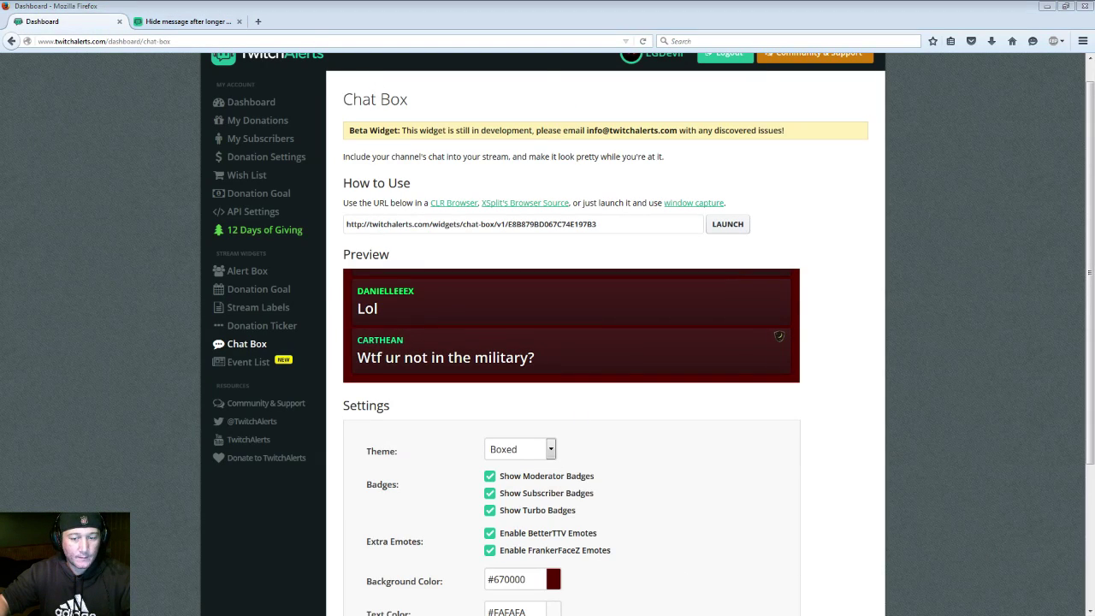
{"action": "key", "text": "alt+Tab"}
{"action": "left_click_drag", "start_coordinate": [350, 347], "coordinate": [564, 355]}
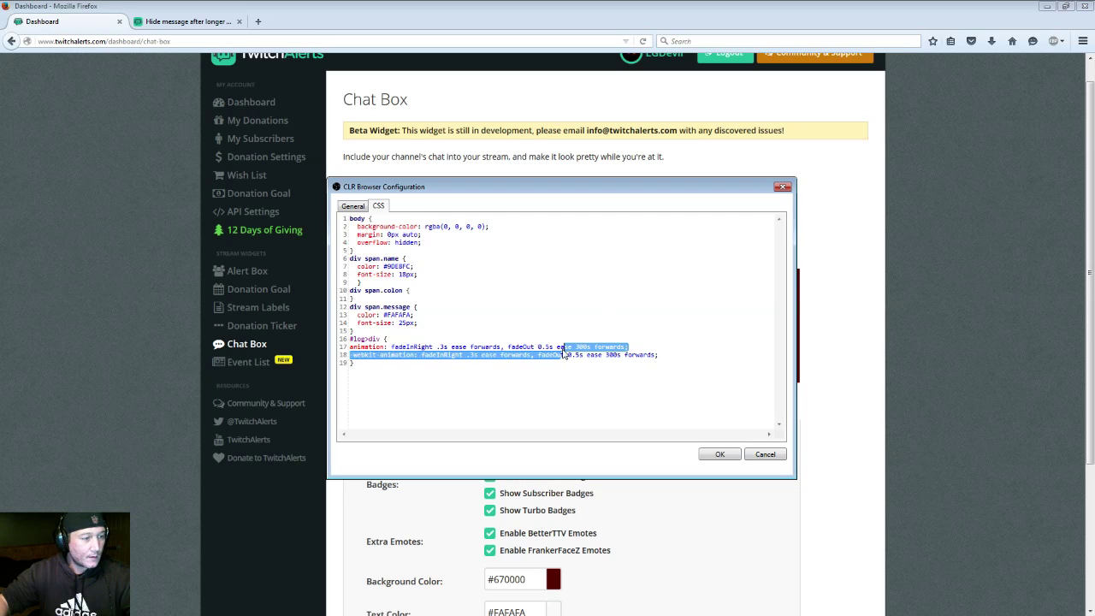
{"action": "left_click", "coordinate": [612, 359]}
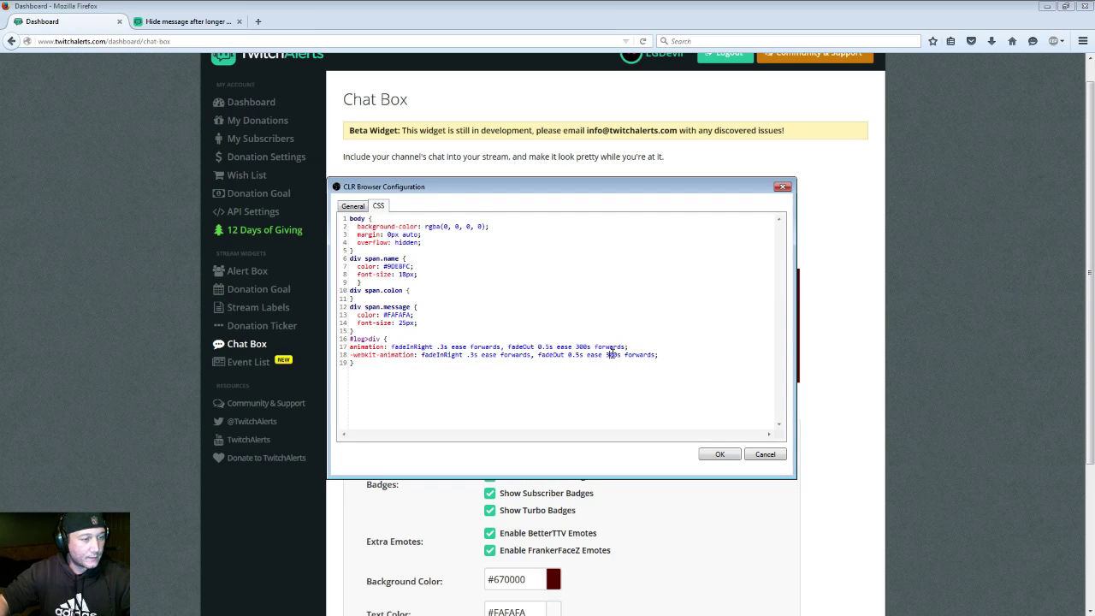
Step: Compare $message_hide_delay with its 300s replacement in the forum thread, highlight 300s in the custom CSS, and cancel the configuration
{"action": "left_click", "coordinate": [188, 21]}
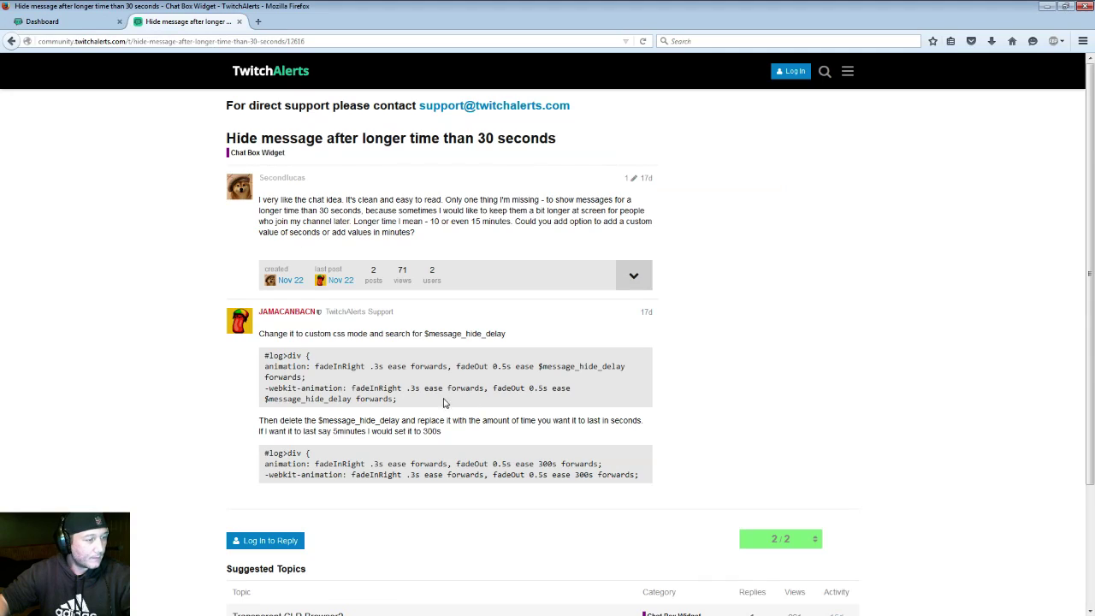
{"action": "left_click_drag", "start_coordinate": [353, 398], "coordinate": [265, 399]}
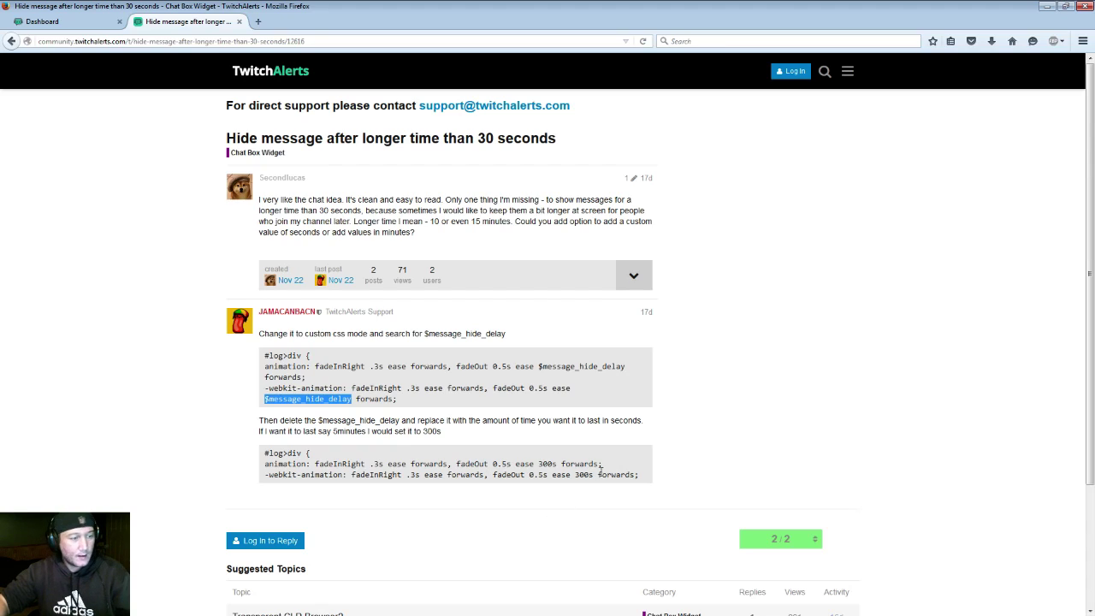
{"action": "left_click_drag", "start_coordinate": [596, 475], "coordinate": [574, 476]}
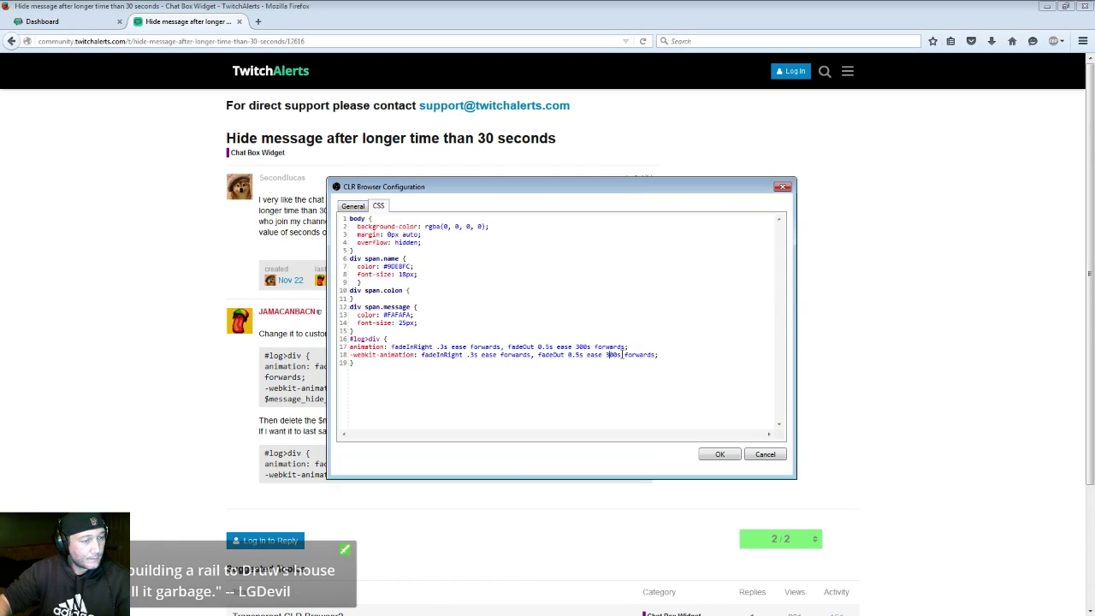
{"action": "double_click", "coordinate": [615, 354]}
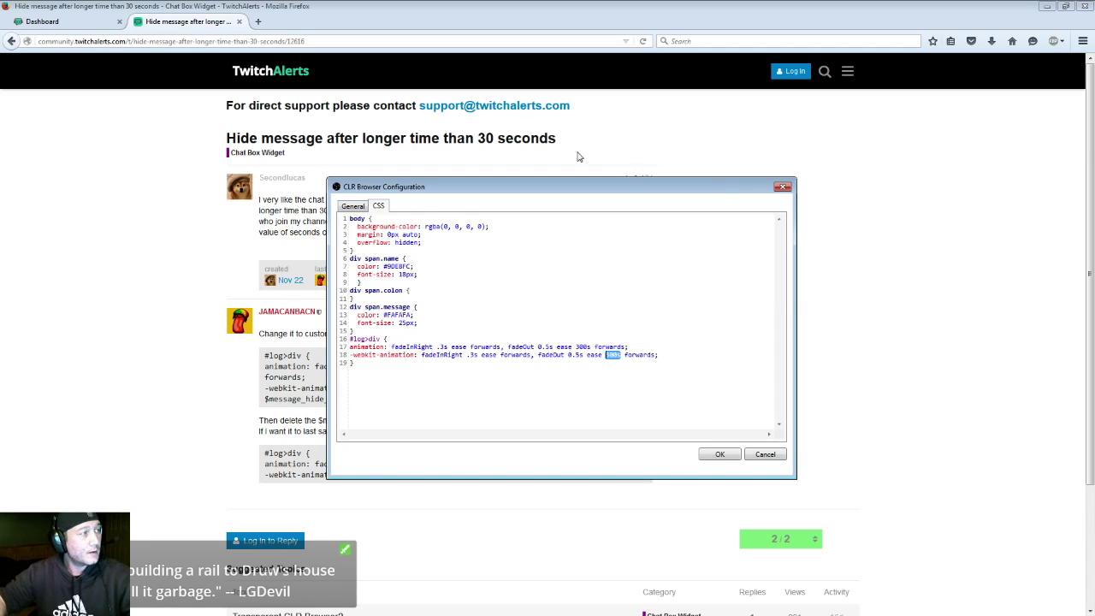
{"action": "left_click", "coordinate": [767, 455]}
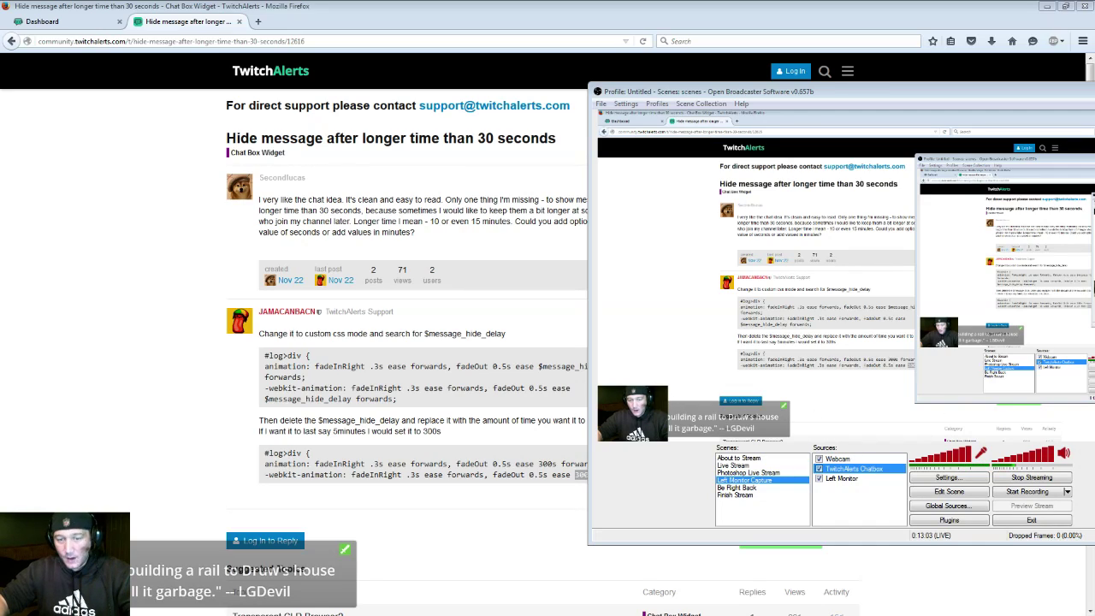
Step: Enable scene editing and resize the TwitchAlerts Chatbox source so its bottom edge sits just above the webcam
{"action": "left_click", "coordinate": [929, 493]}
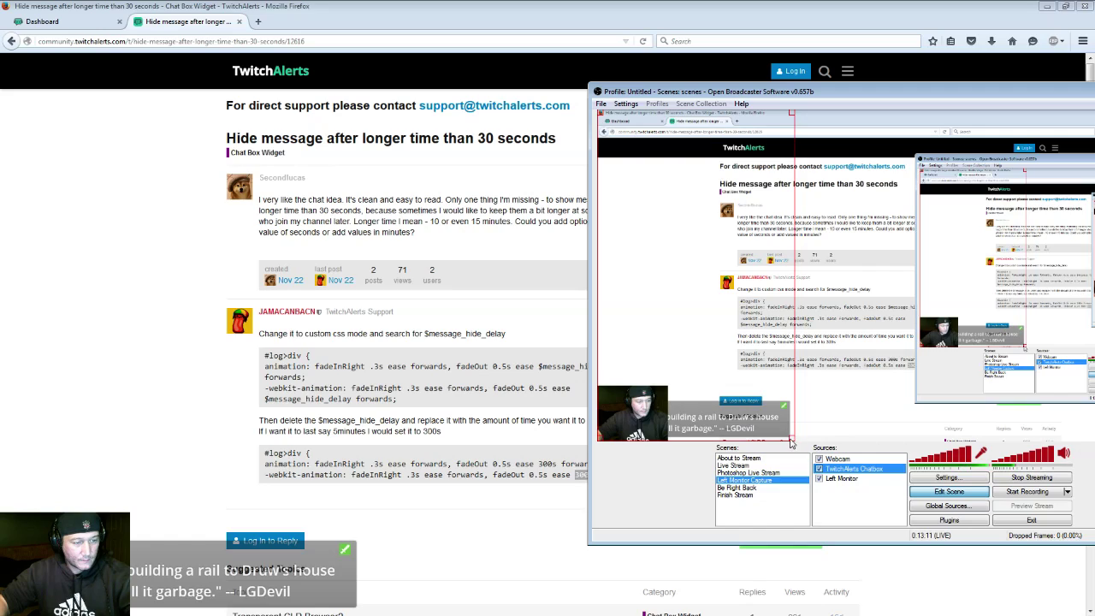
{"action": "left_click_drag", "start_coordinate": [788, 438], "coordinate": [744, 383]}
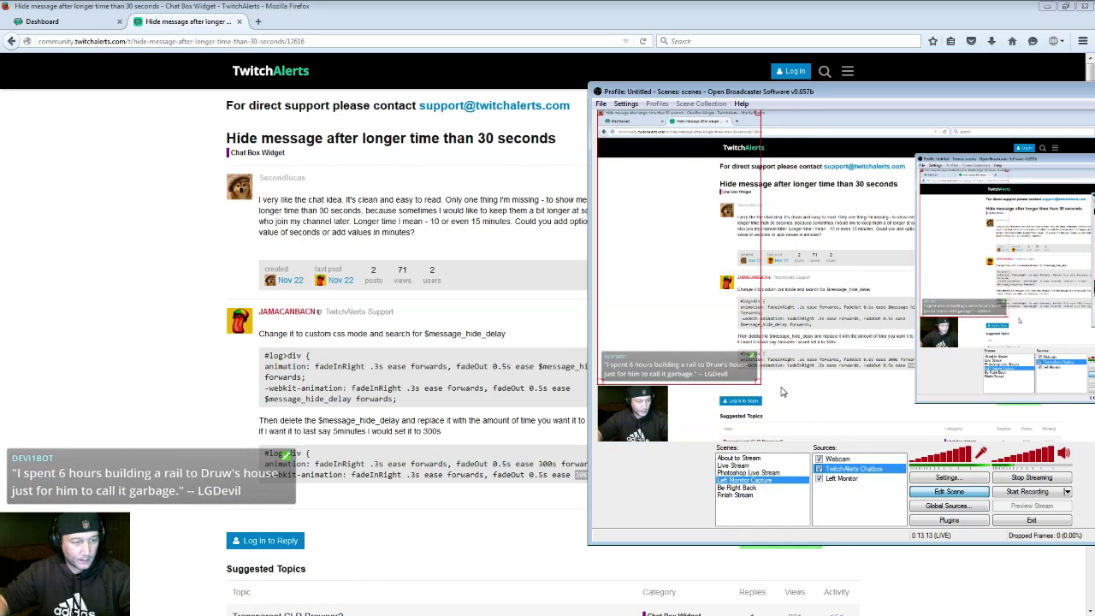
{"action": "left_click", "coordinate": [780, 392]}
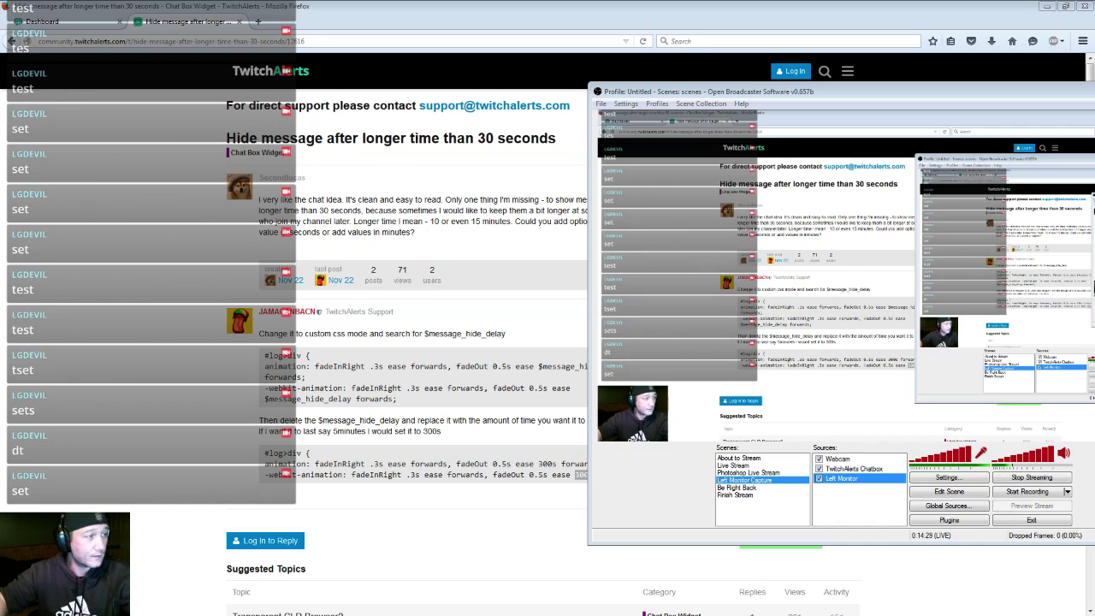
Step: Inspect the chat box preview on the TwitchAlerts dashboard, expand div#log in the page code, and enlarge the inspector
{"action": "left_click", "coordinate": [43, 22]}
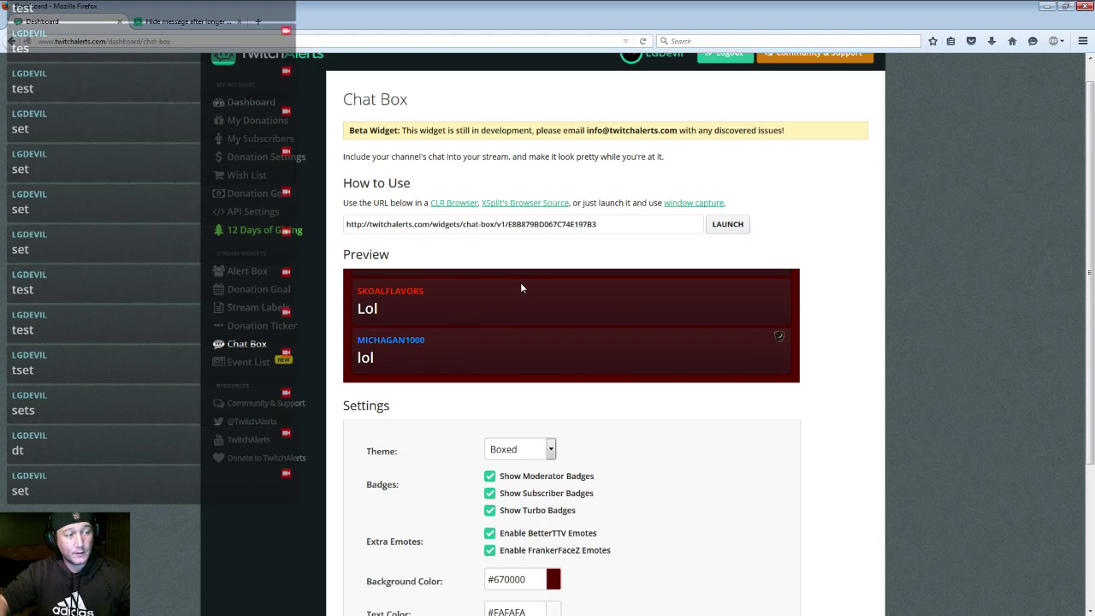
{"action": "right_click", "coordinate": [568, 278]}
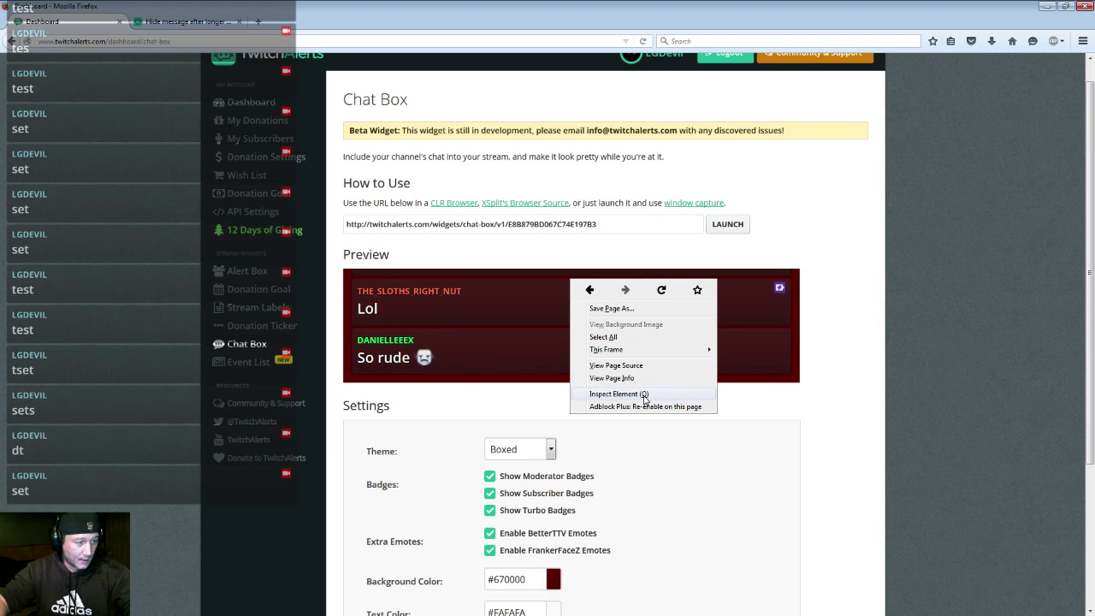
{"action": "left_click", "coordinate": [660, 397]}
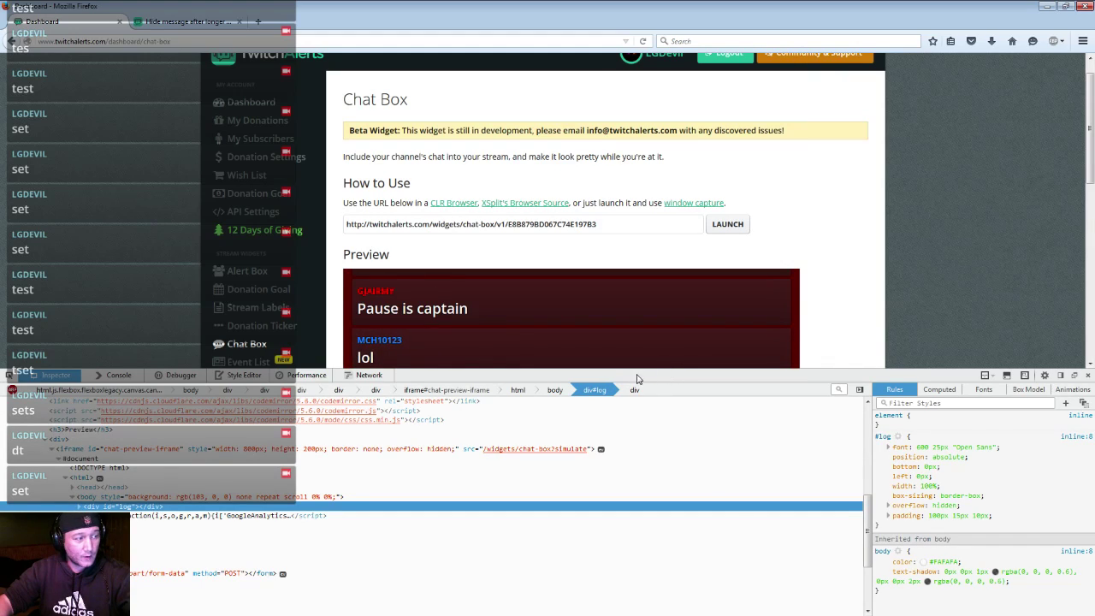
{"action": "left_click", "coordinate": [79, 506]}
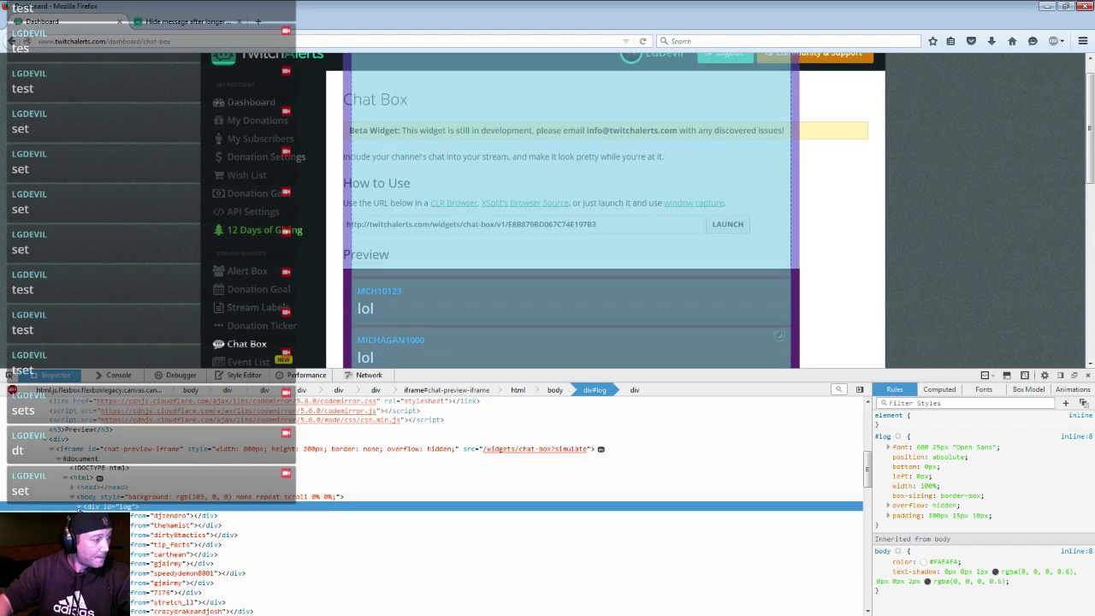
{"action": "scroll", "coordinate": [127, 274], "scroll_direction": "down", "scroll_amount": 3}
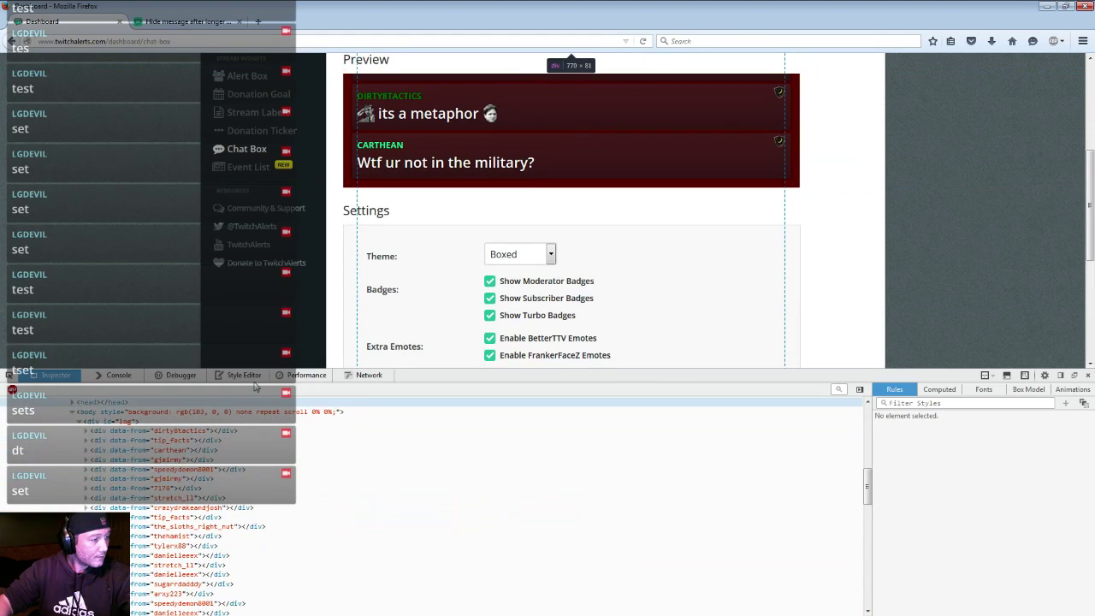
{"action": "left_click", "coordinate": [116, 421]}
{"action": "left_click_drag", "start_coordinate": [274, 370], "coordinate": [274, 224]}
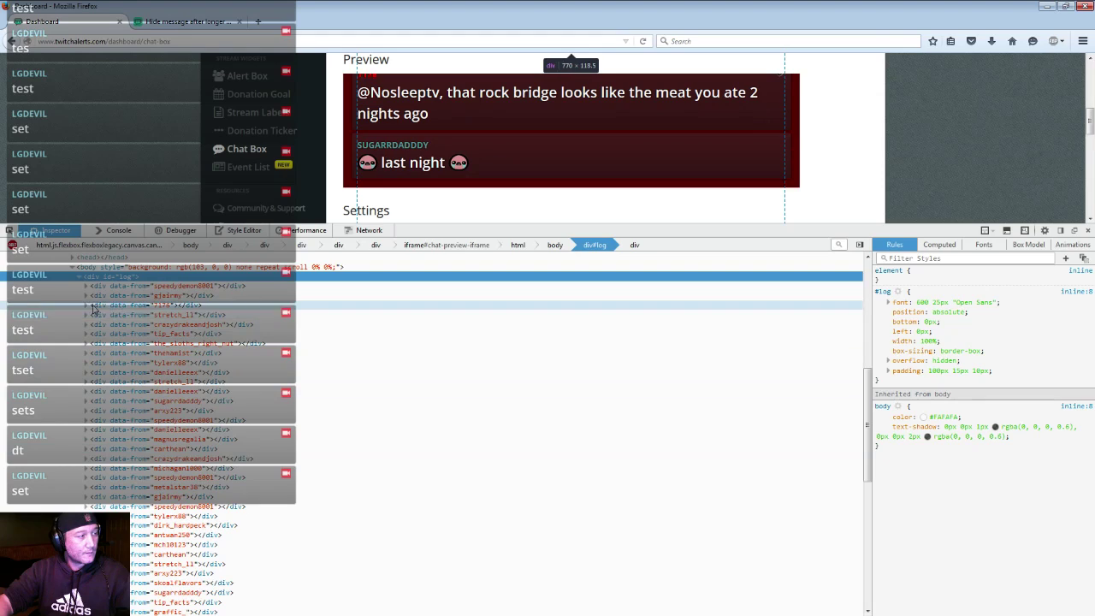
Step: Expand message entries and a span.meta element inside div#log to examine their structure and styles, and reselect div#log
{"action": "left_click", "coordinate": [85, 296]}
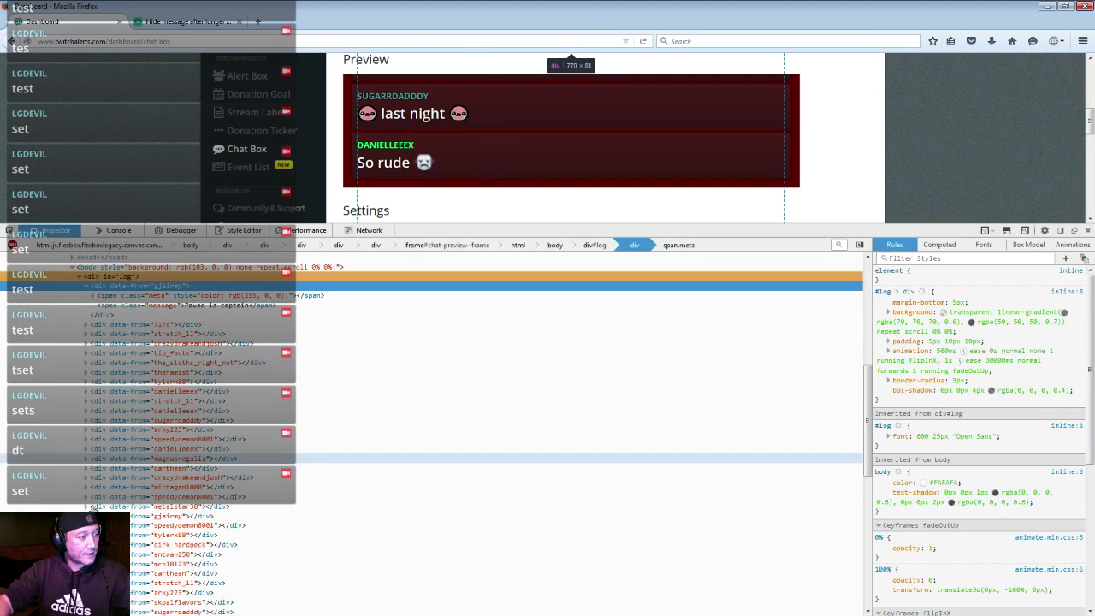
{"action": "left_click", "coordinate": [103, 574]}
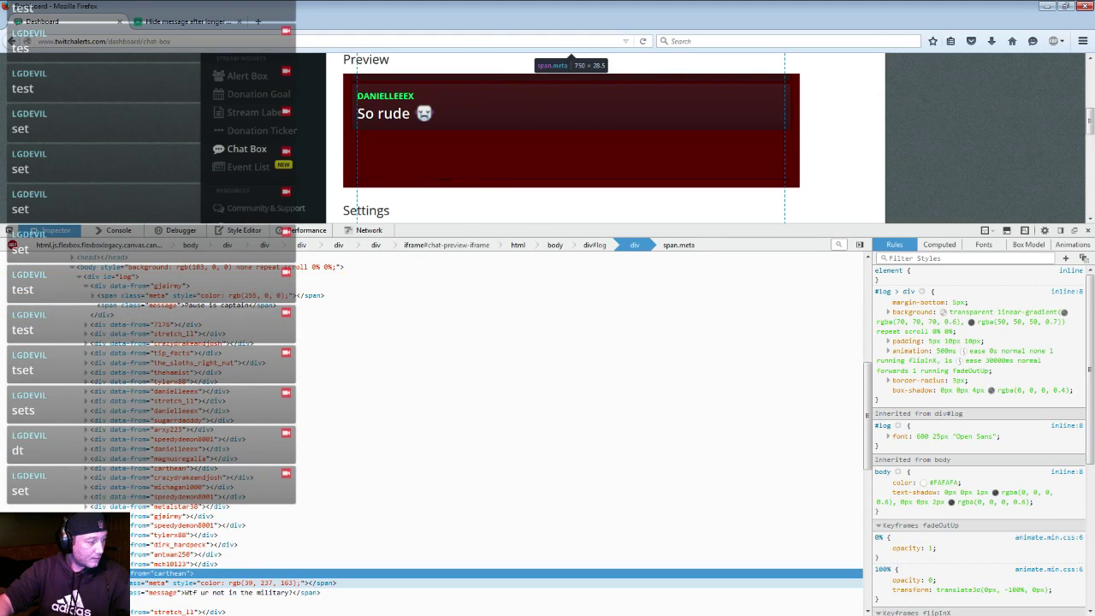
{"action": "left_click", "coordinate": [136, 583]}
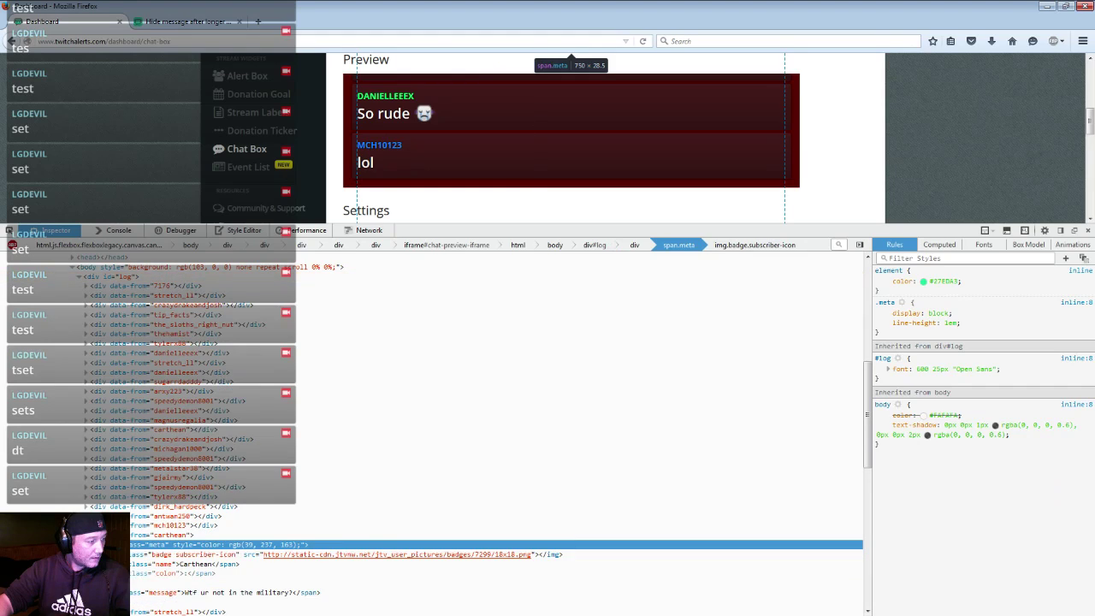
{"action": "left_click", "coordinate": [154, 525]}
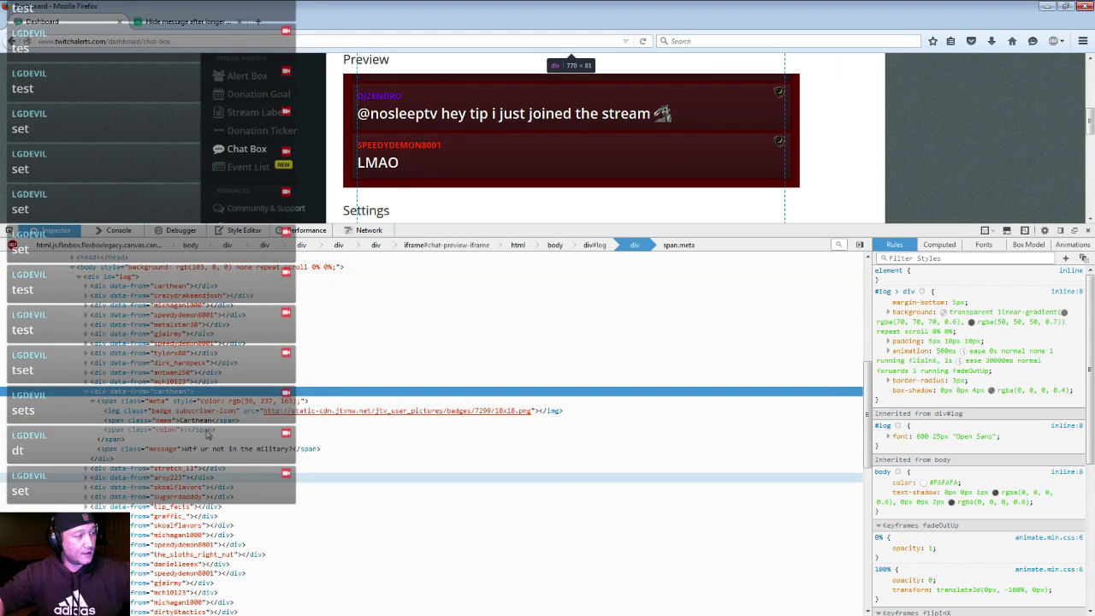
{"action": "left_click", "coordinate": [128, 277]}
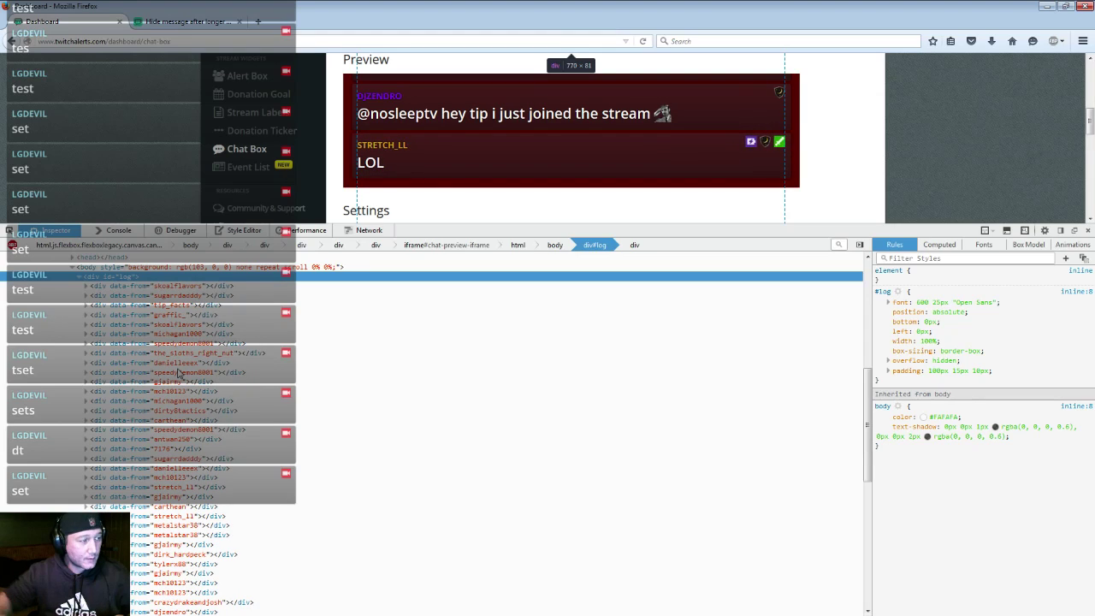
Step: Close the page inspector and set the chat box background color to bright green #00ff4f
{"action": "left_click", "coordinate": [1087, 231]}
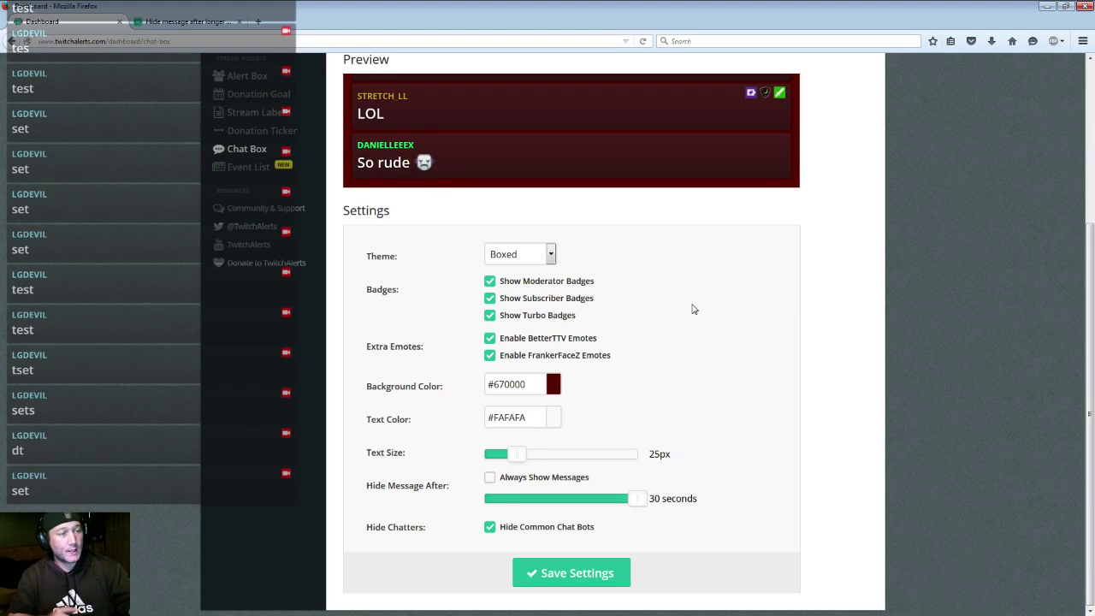
{"action": "left_click", "coordinate": [552, 390]}
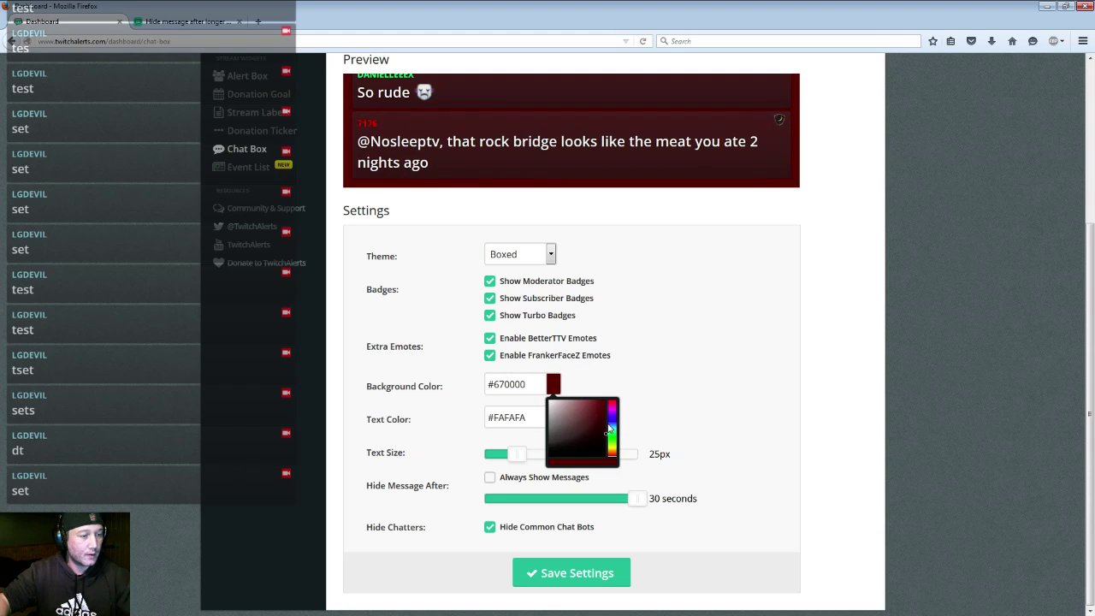
{"action": "left_click", "coordinate": [611, 435]}
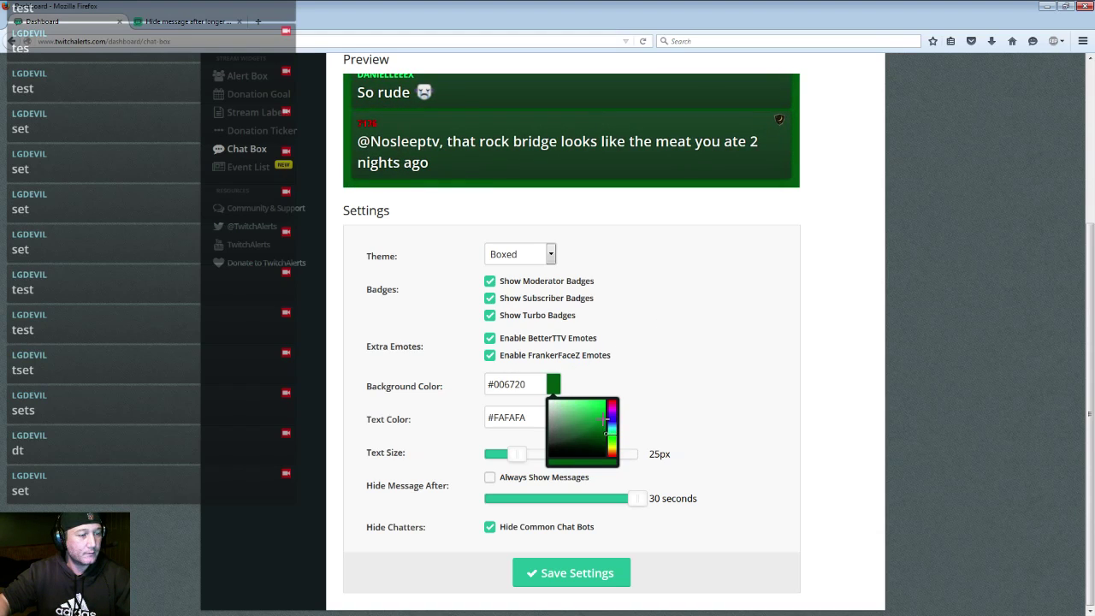
{"action": "left_click", "coordinate": [605, 400]}
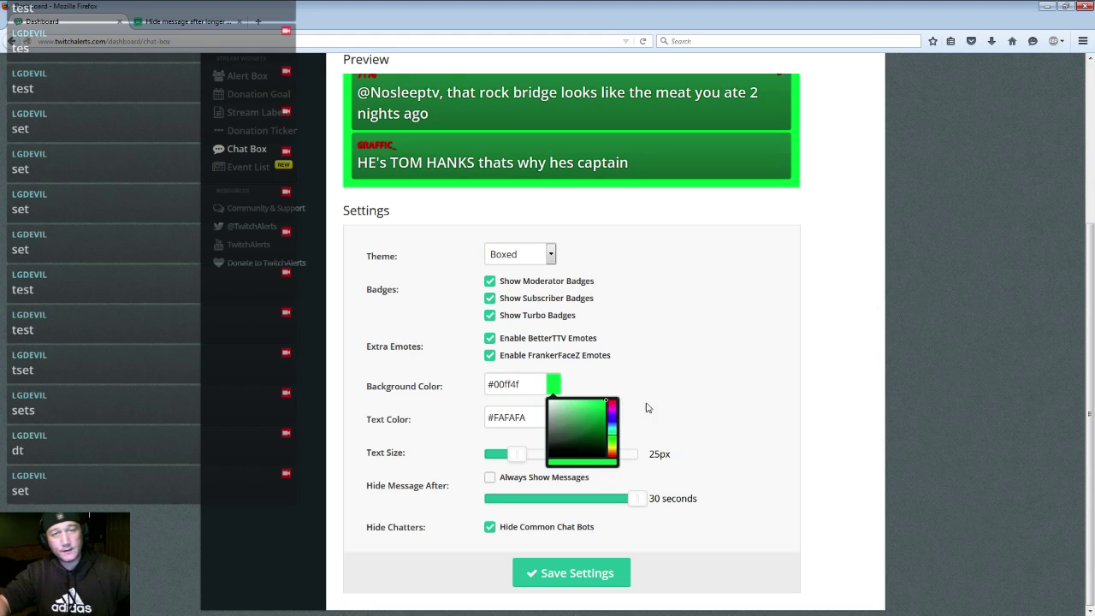
Step: Set the chat box background color to dark red #880000 and switch to Open Broadcaster Software
{"action": "scroll", "coordinate": [753, 334], "scroll_direction": "up", "scroll_amount": 3}
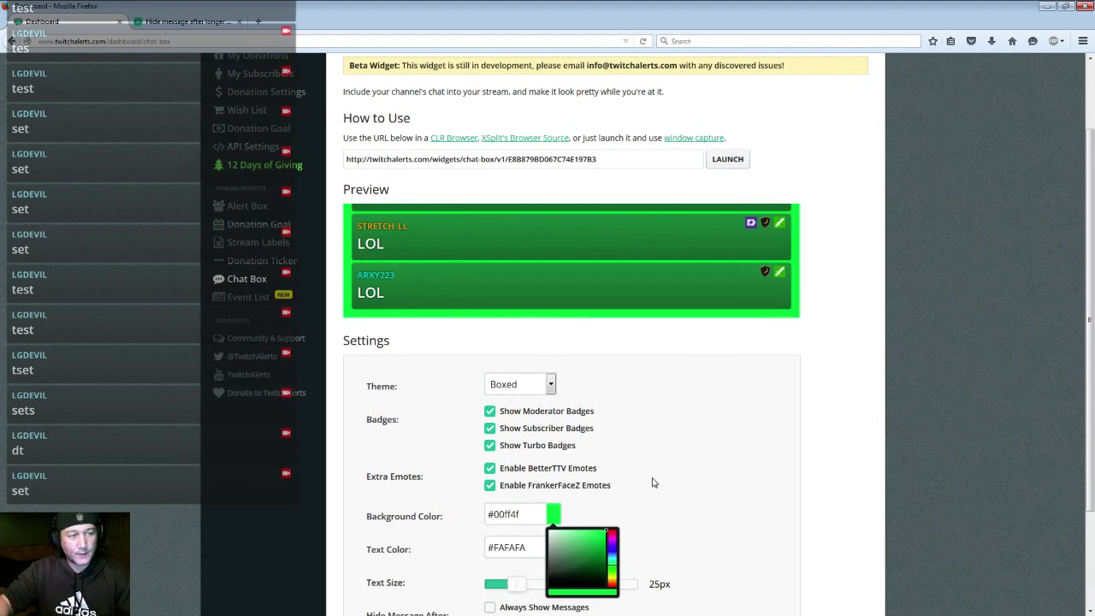
{"action": "scroll", "coordinate": [650, 479], "scroll_direction": "down", "scroll_amount": 1}
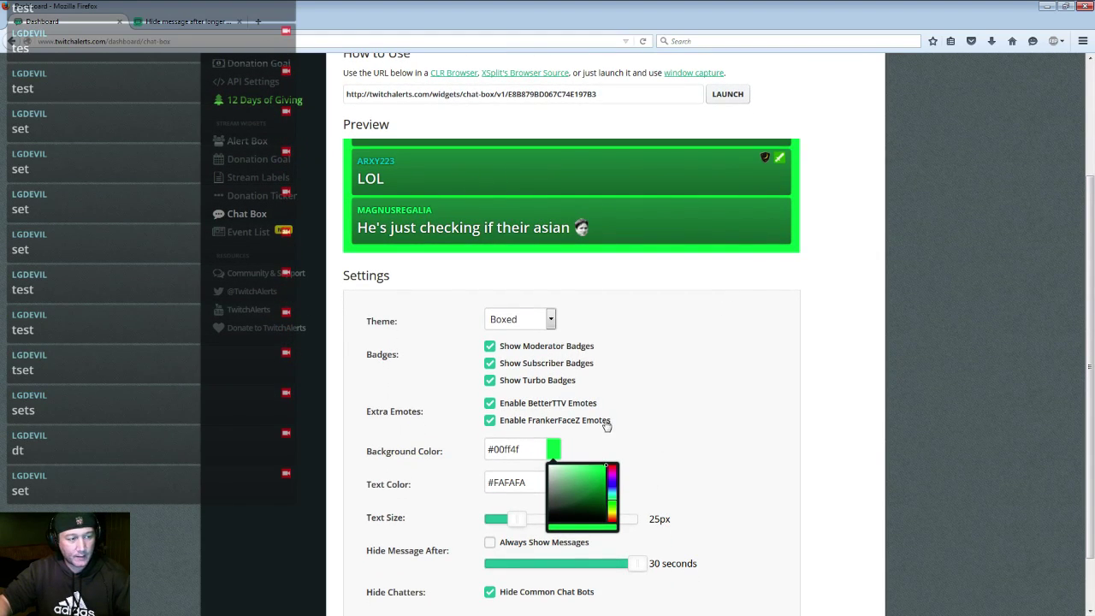
{"action": "left_click", "coordinate": [613, 468]}
{"action": "left_click_drag", "start_coordinate": [600, 477], "coordinate": [605, 490]}
{"action": "left_click", "coordinate": [779, 428]}
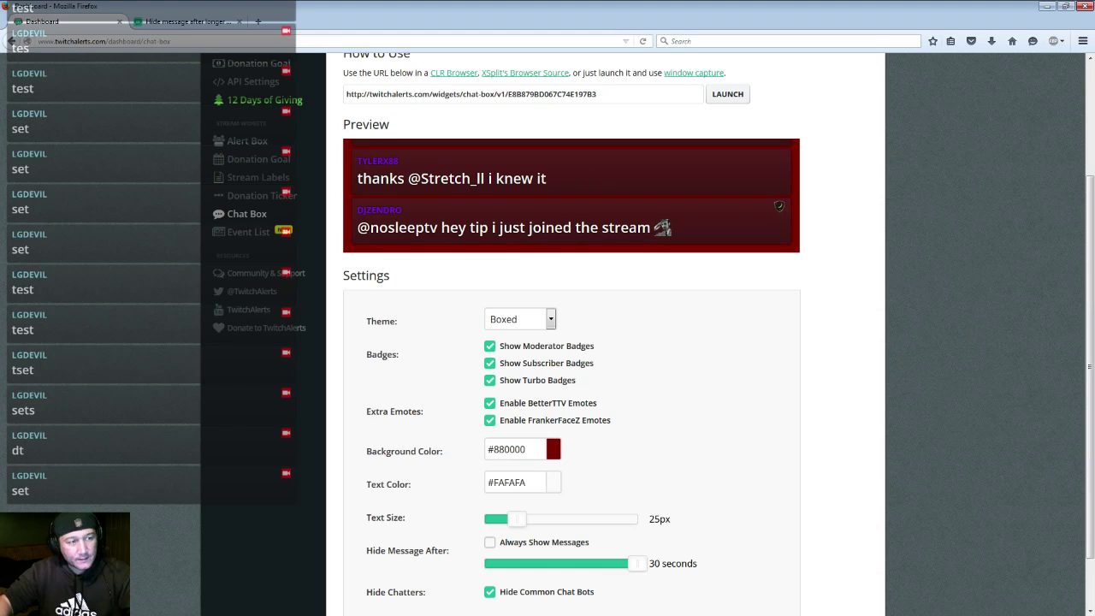
{"action": "key", "text": "alt+Tab"}
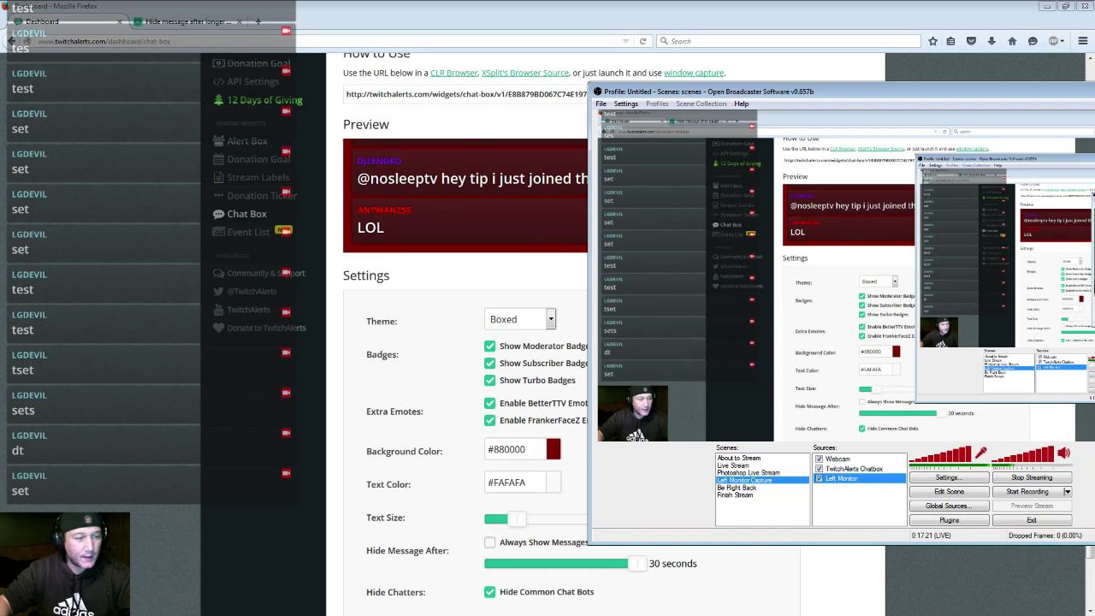
{"action": "right_click", "coordinate": [888, 482]}
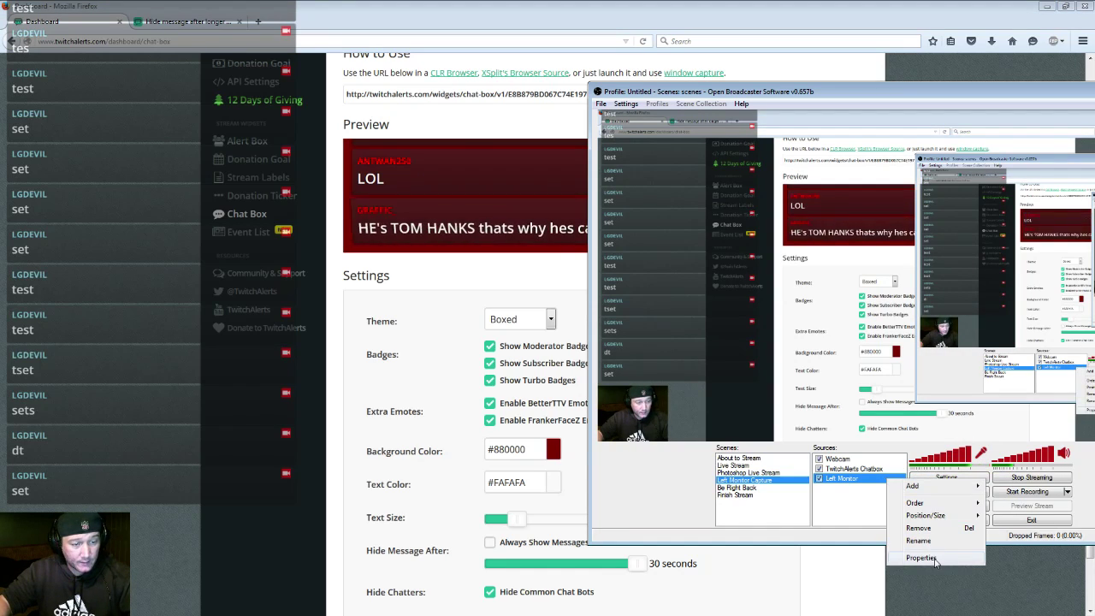
{"action": "left_click", "coordinate": [921, 553]}
{"action": "left_click", "coordinate": [703, 468]}
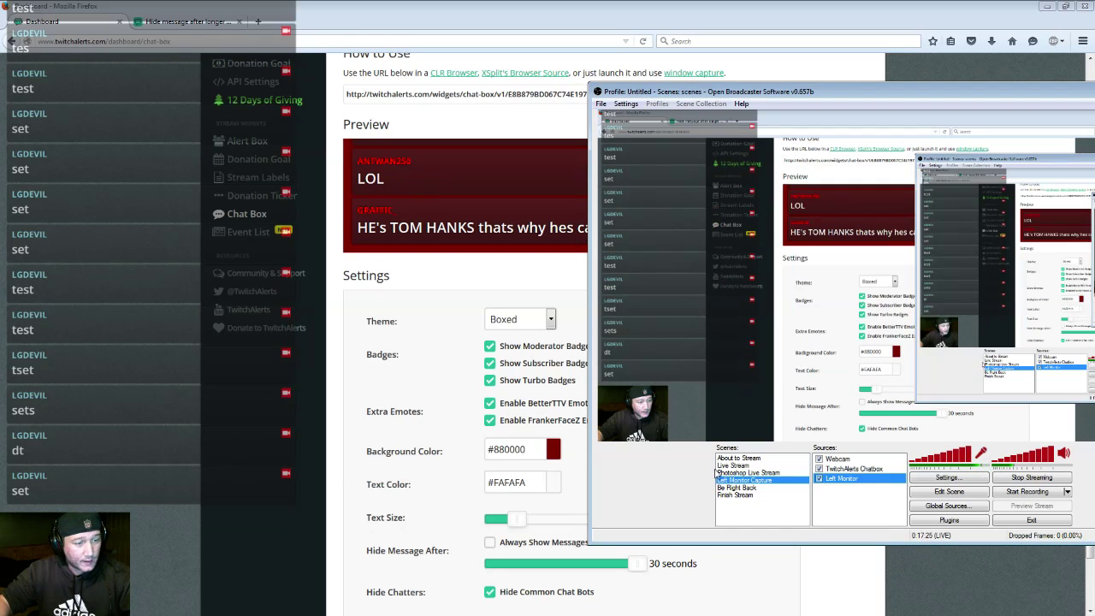
Step: Open the custom CSS in the TwitchAlerts Chatbox source's properties
{"action": "left_click", "coordinate": [886, 471]}
{"action": "right_click", "coordinate": [887, 473]}
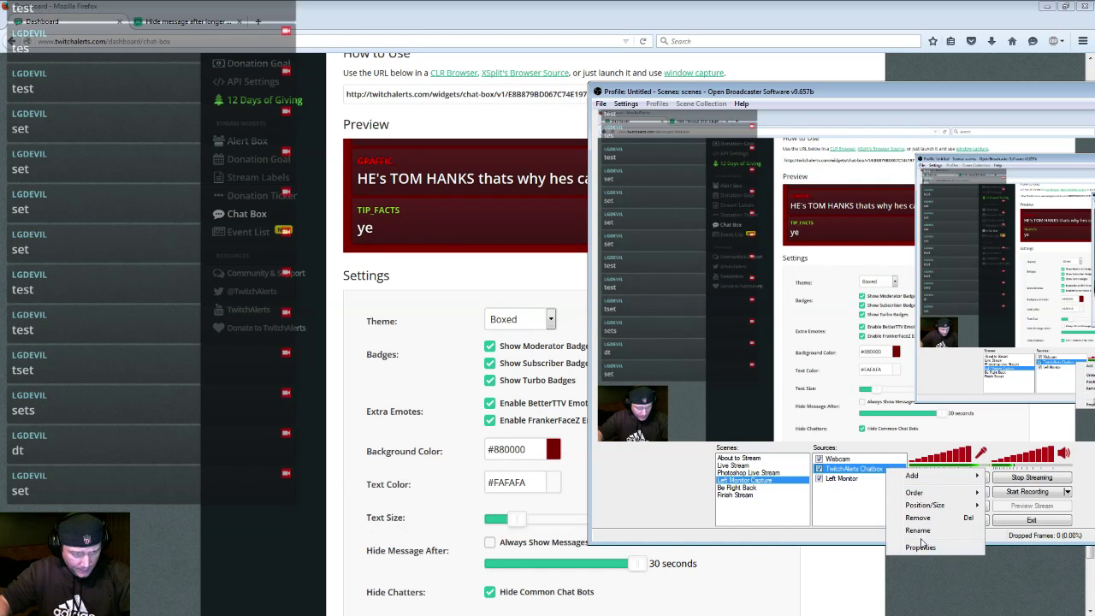
{"action": "left_click", "coordinate": [925, 547]}
{"action": "left_click", "coordinate": [363, 187]}
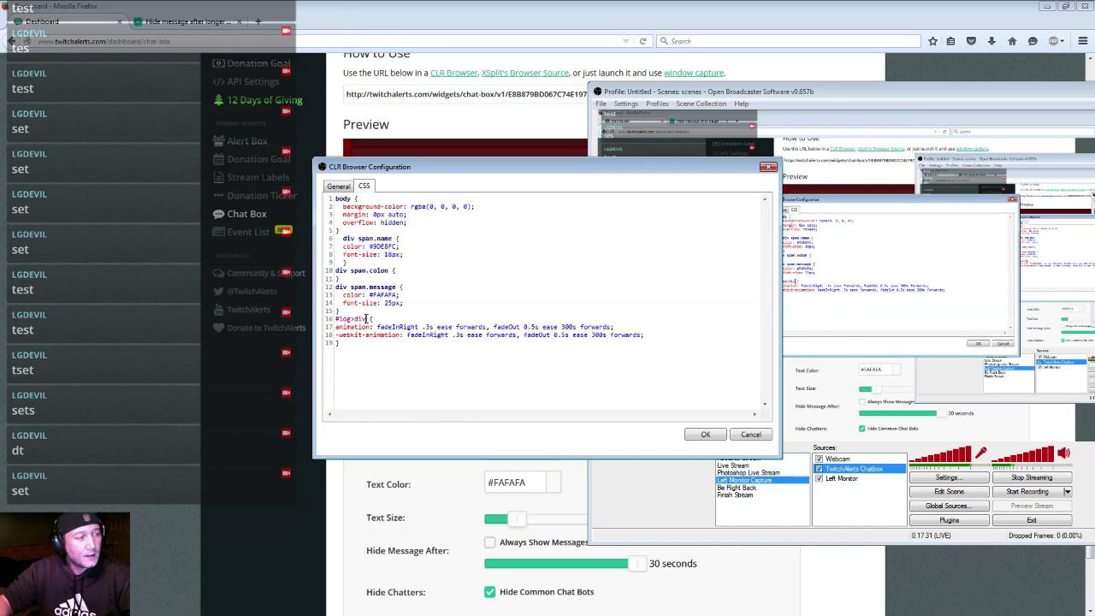
Step: Highlight the #log>div selector and its animation and -webkit-animation lines in the custom CSS, and cancel the configuration
{"action": "left_click_drag", "start_coordinate": [366, 318], "coordinate": [334, 318]}
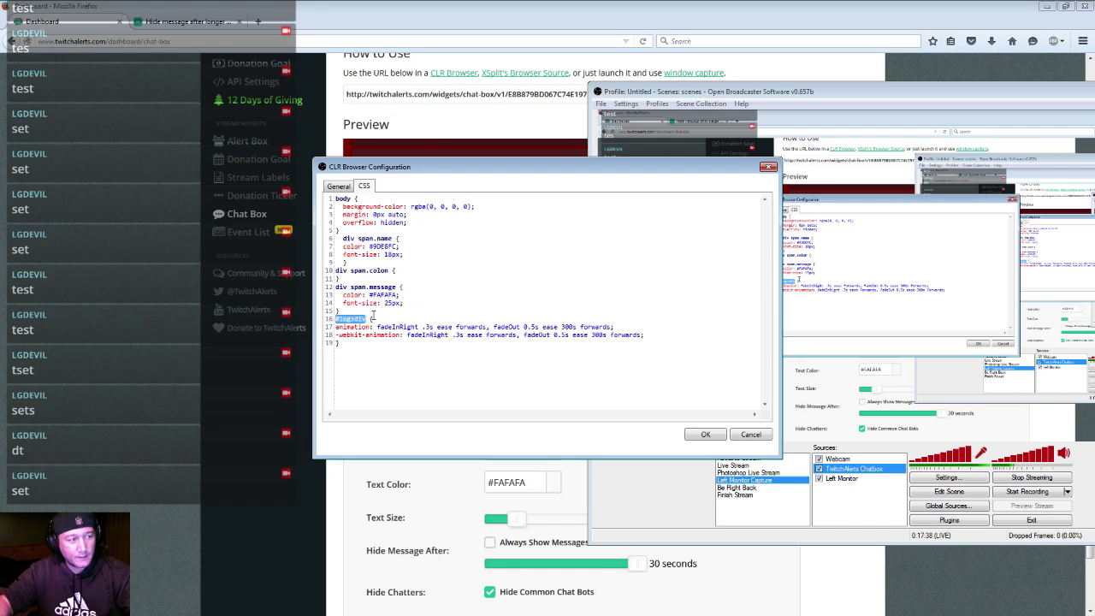
{"action": "left_click", "coordinate": [370, 319]}
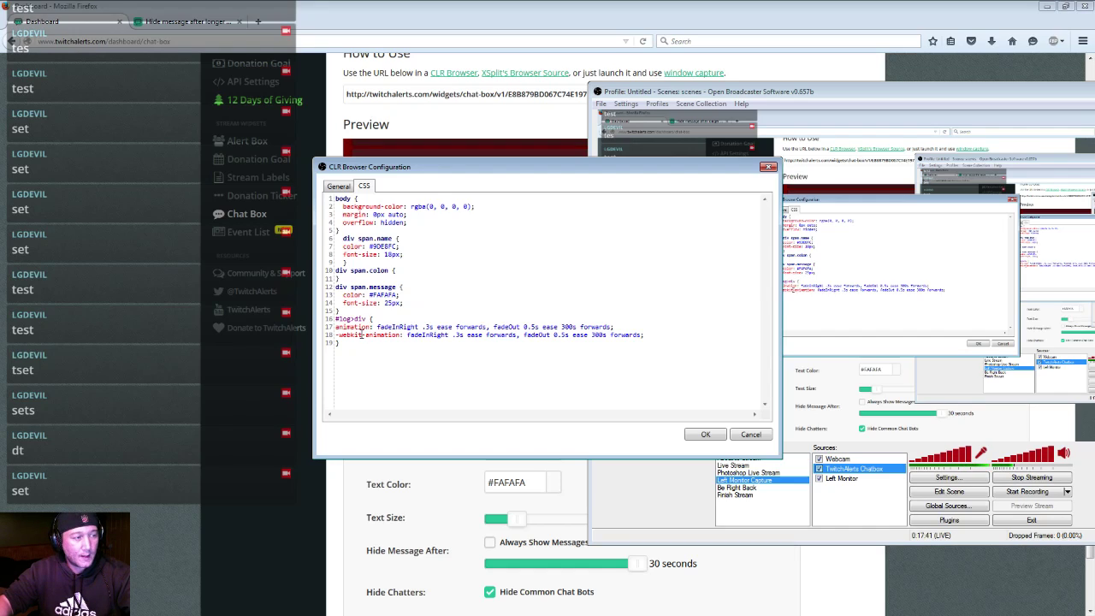
{"action": "left_click_drag", "start_coordinate": [336, 326], "coordinate": [650, 335]}
{"action": "left_click", "coordinate": [354, 327]}
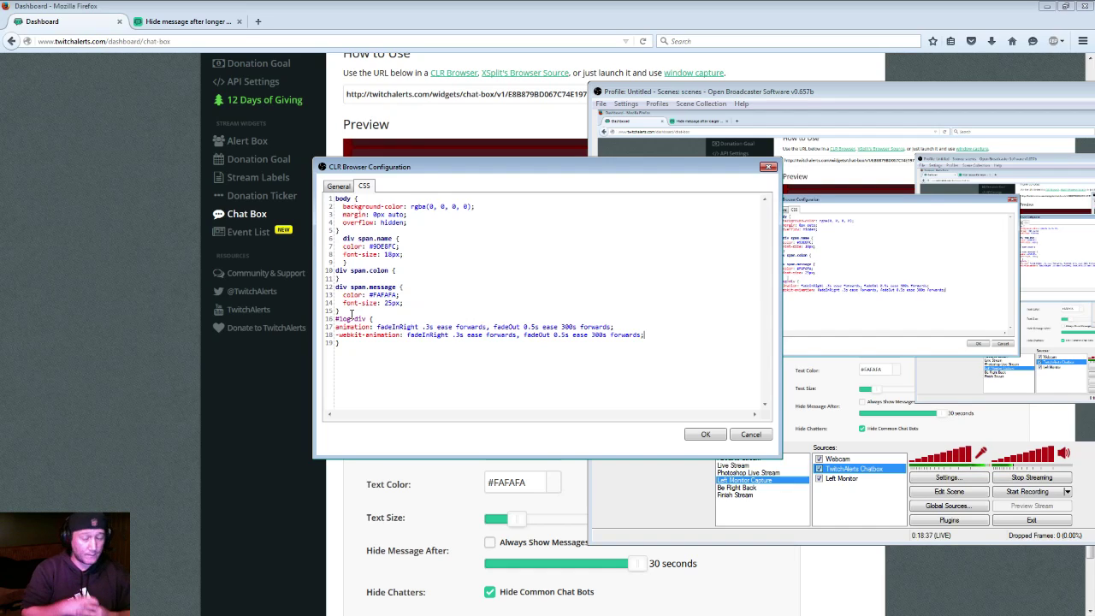
{"action": "left_click", "coordinate": [750, 434]}
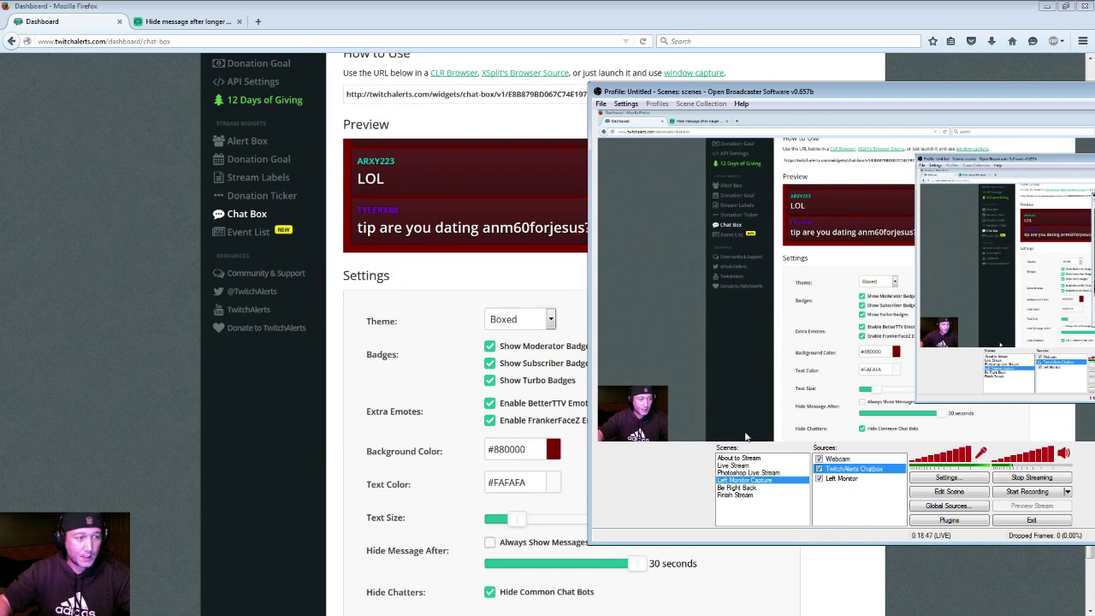